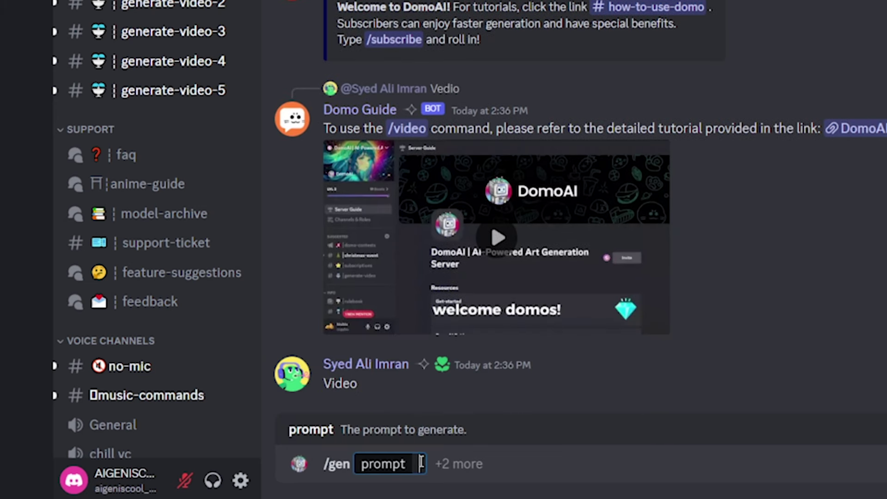
# Step: Run /gen with the prompt "robot pig, red eyes" and the model "illus v1 : 3D cartoon style", accepting the Terms of Service
pyautogui.write('robot pig, red eyes')
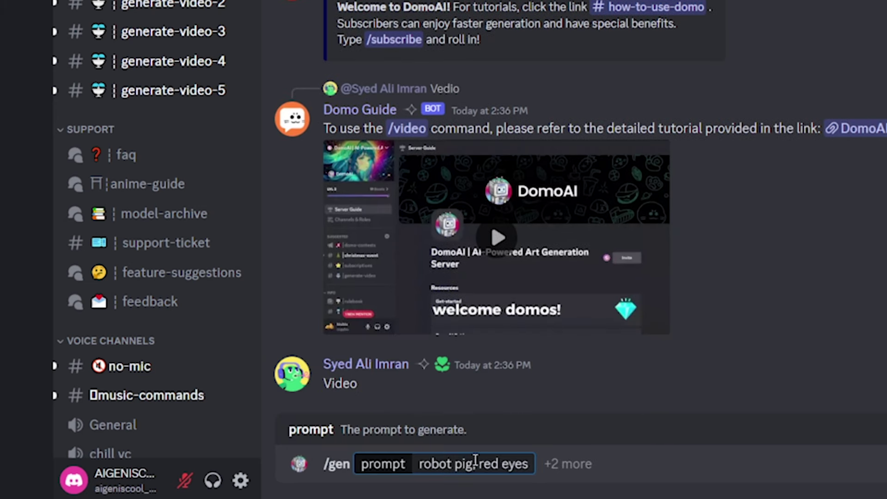
pyautogui.click(578, 464)
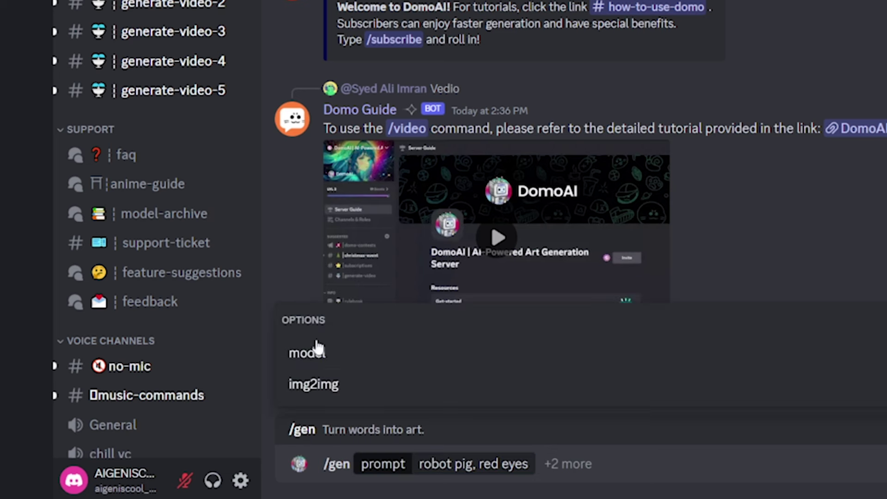
pyautogui.click(340, 364)
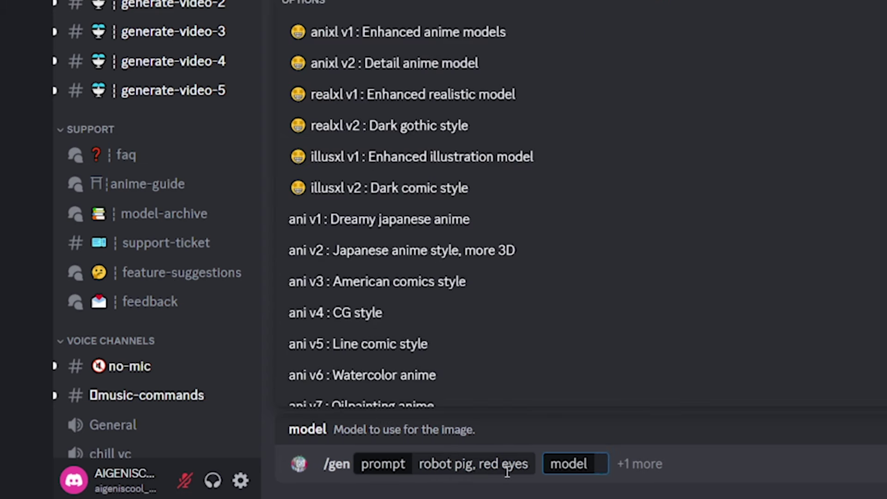
pyautogui.scroll(-3, 541, 148)
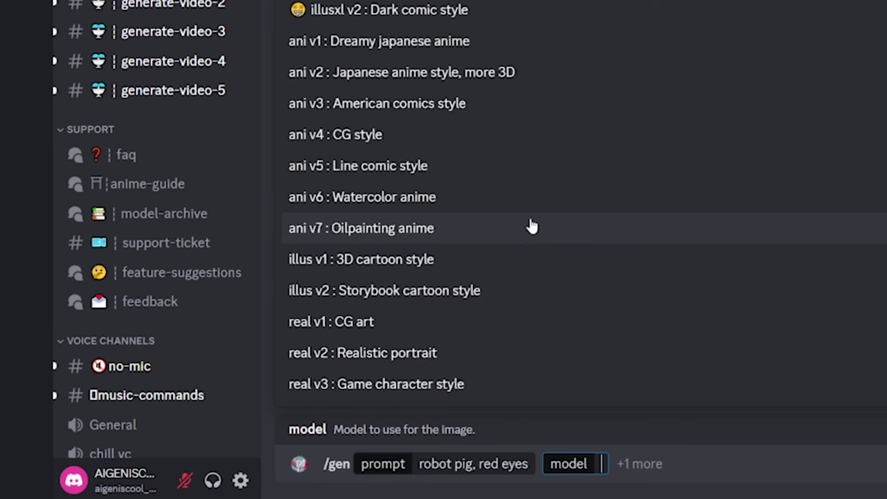
pyautogui.scroll(3, 584, 171)
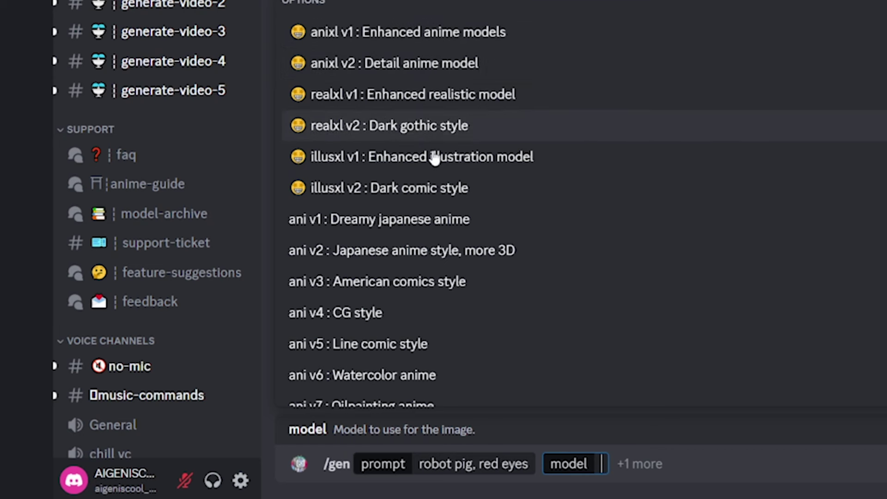
pyautogui.scroll(-3, 471, 263)
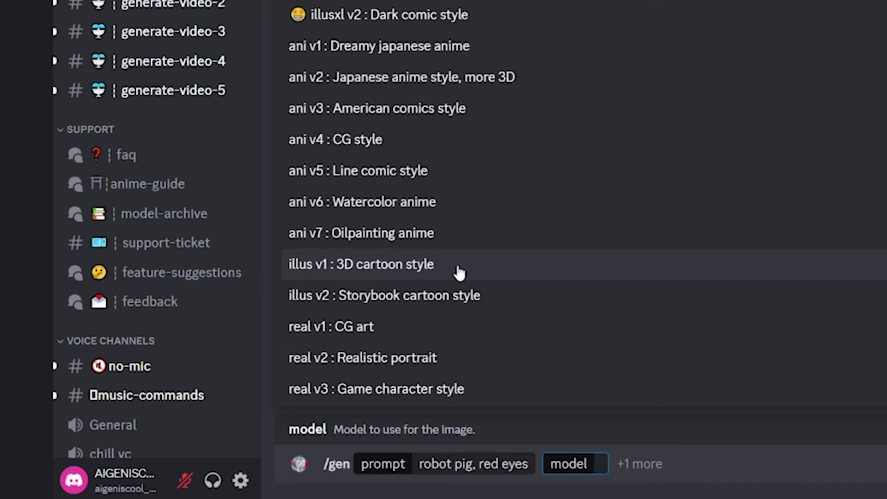
pyautogui.click(460, 273)
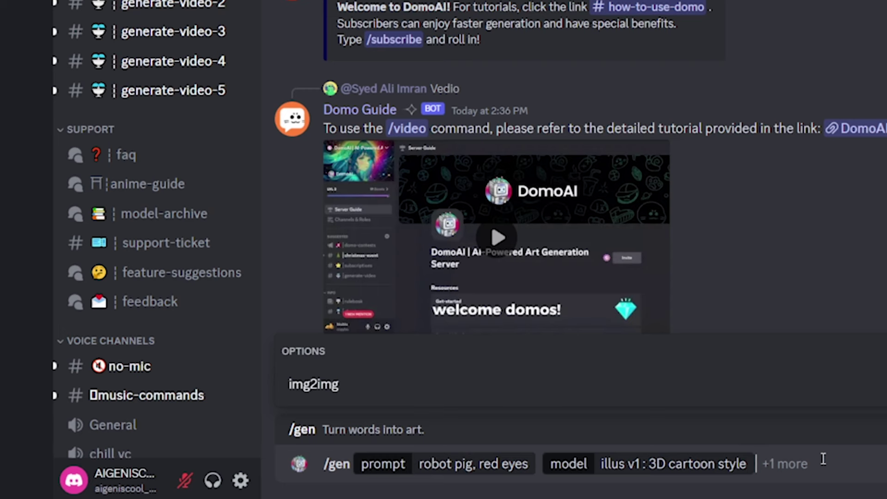
pyautogui.press('Return')
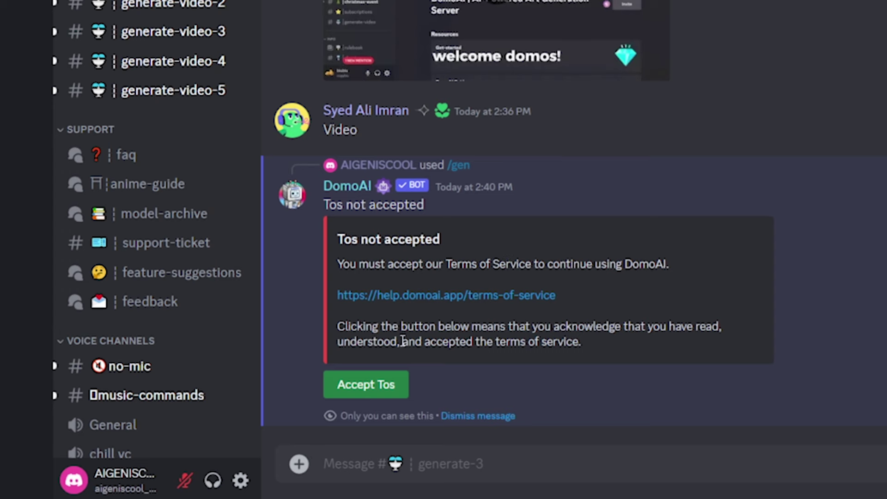
pyautogui.click(372, 383)
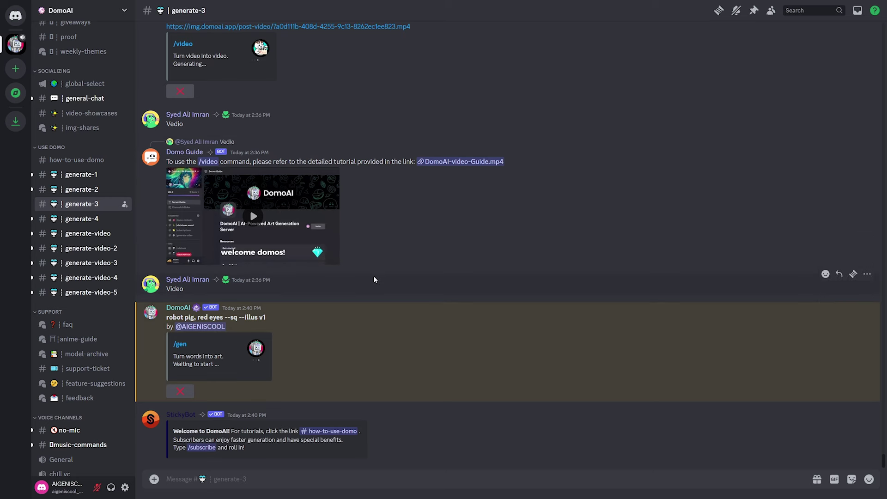
# Step: Review the basic commands and guides in the how-to-use-domo channel
pyautogui.click(84, 166)
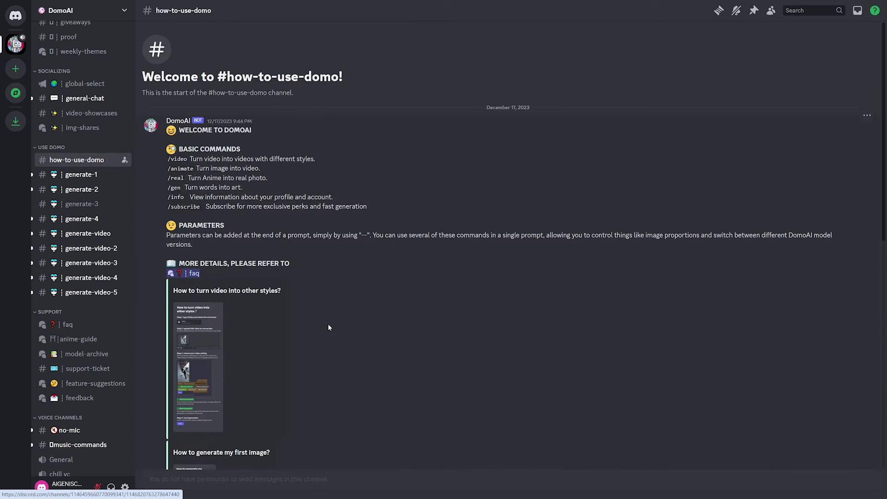
pyautogui.scroll(-5, 310, 236)
pyautogui.scroll(5, 346, 273)
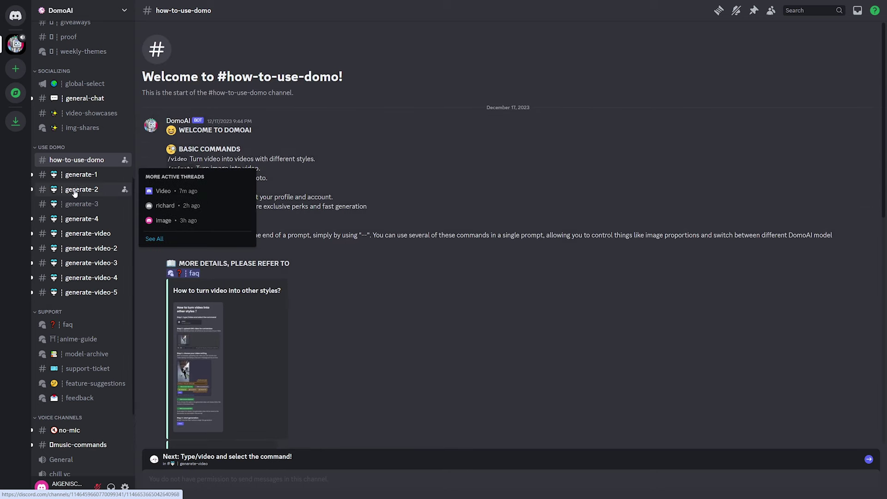
# Step: Return to the generate-3 channel and examine the generated robot pig images at enlarged size
pyautogui.click(81, 204)
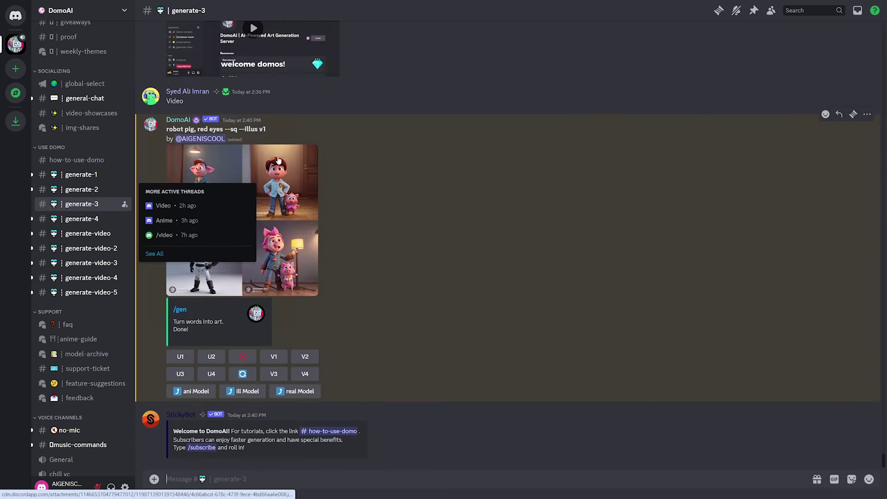
pyautogui.scroll(7, 438, 198)
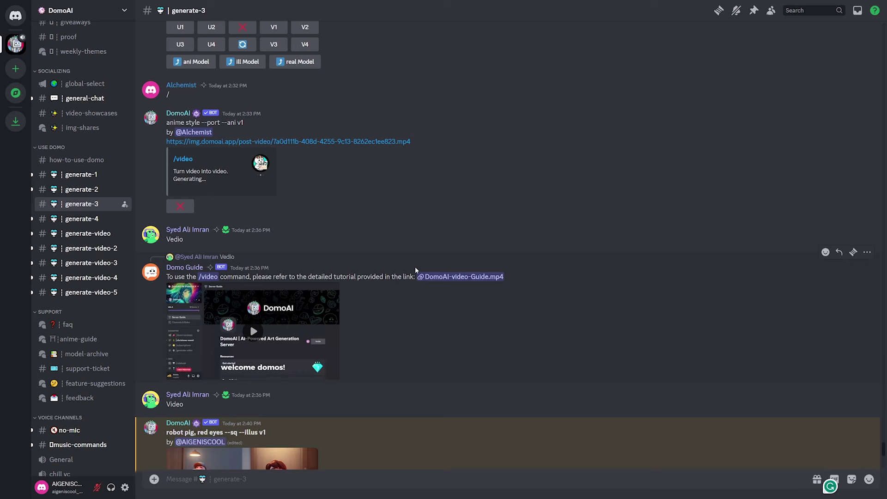
pyautogui.scroll(-7, 415, 267)
pyautogui.click(218, 200)
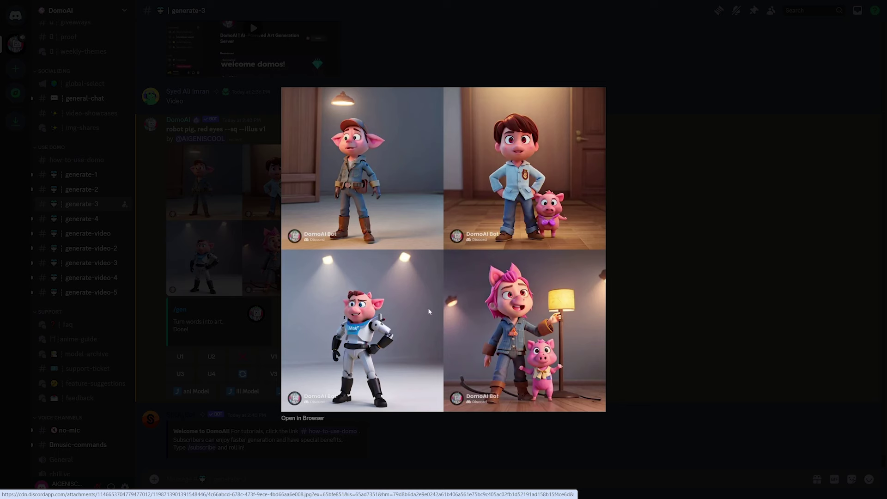
pyautogui.press('Escape')
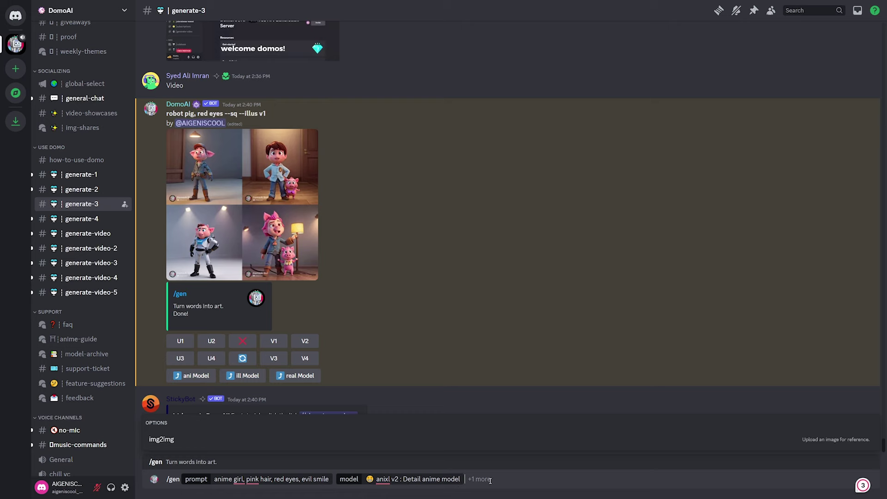
# Step: Run /gen with "anime girl, pink hair, red eyes, evil smile" and the "anixl v2 : Detail anime model", then enlarge the image grid
pyautogui.press('Return')
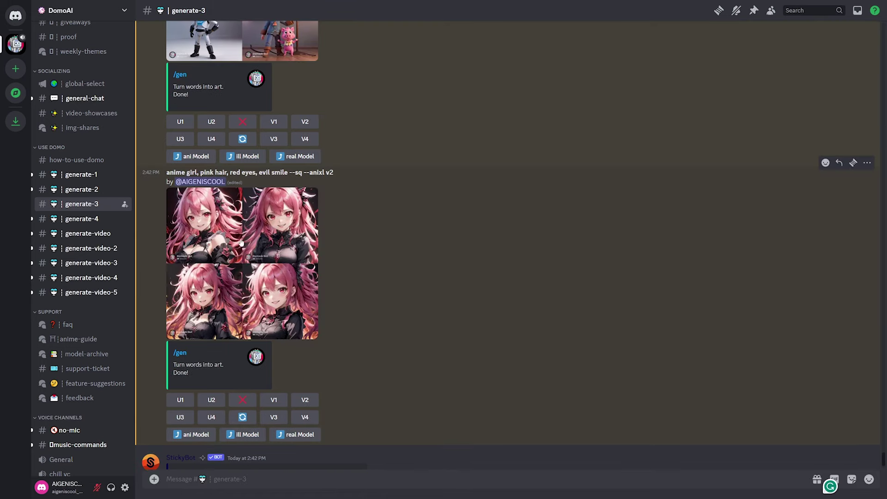
pyautogui.click(247, 241)
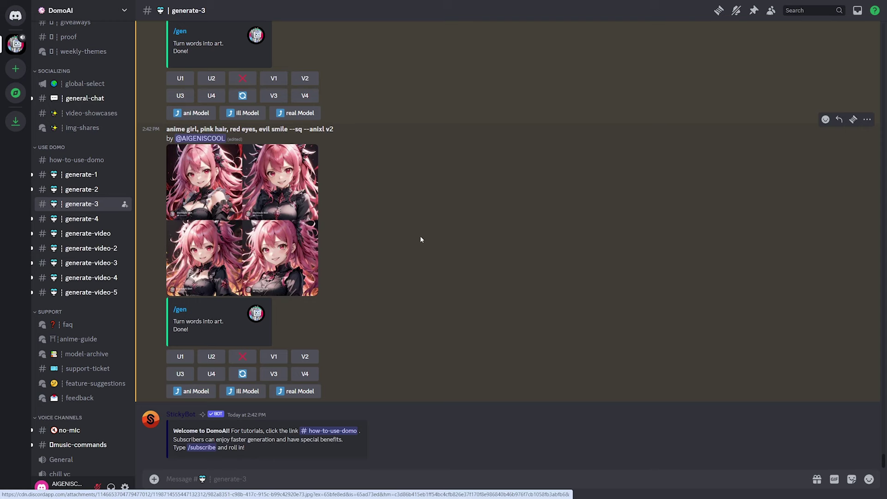
# Step: Run /animate on the portrait-photographer image and start the generation with low intensity and a 3-second length
pyautogui.click(224, 481)
pyautogui.write('/anim')
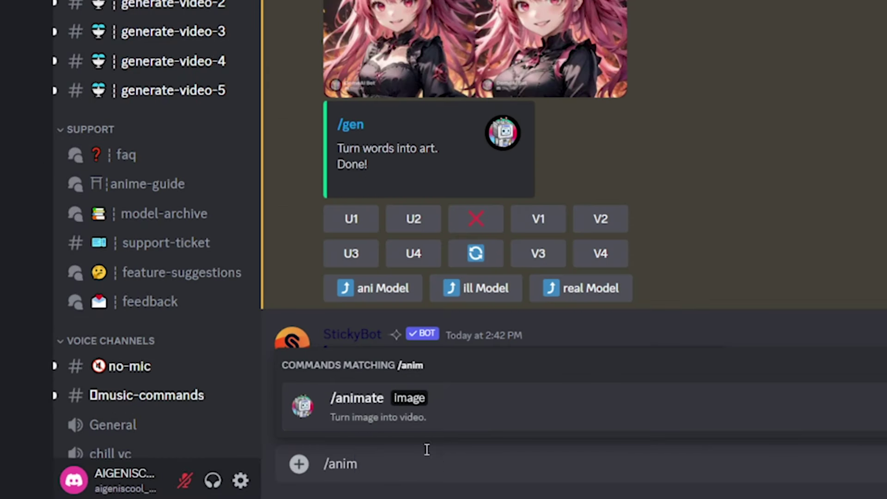
pyautogui.press('Tab')
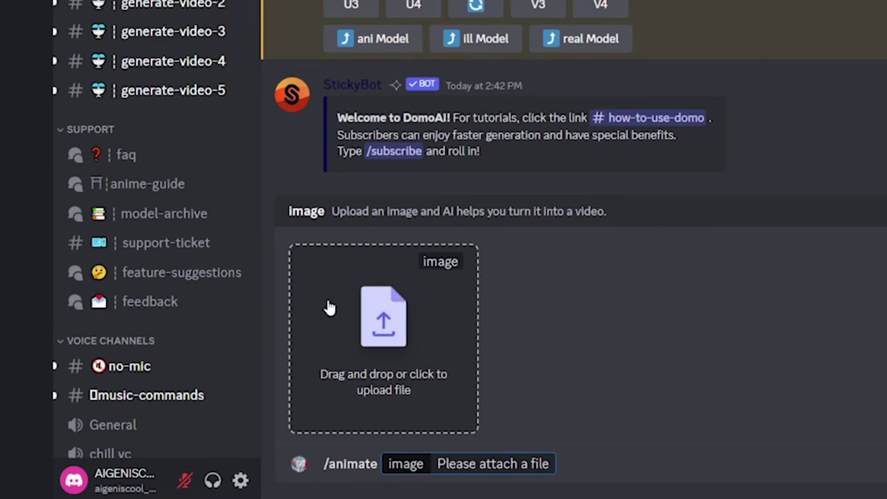
pyautogui.moveTo(886, 272); pyautogui.dragTo(481, 301)
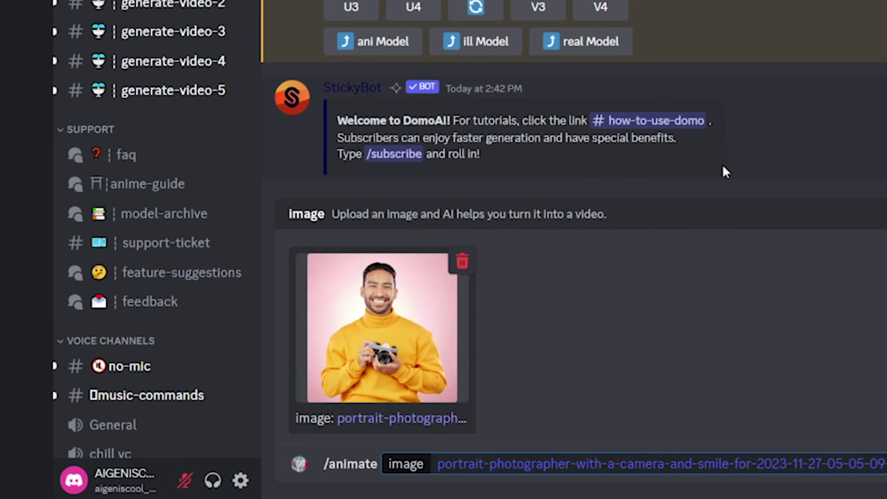
pyautogui.press('Tab')
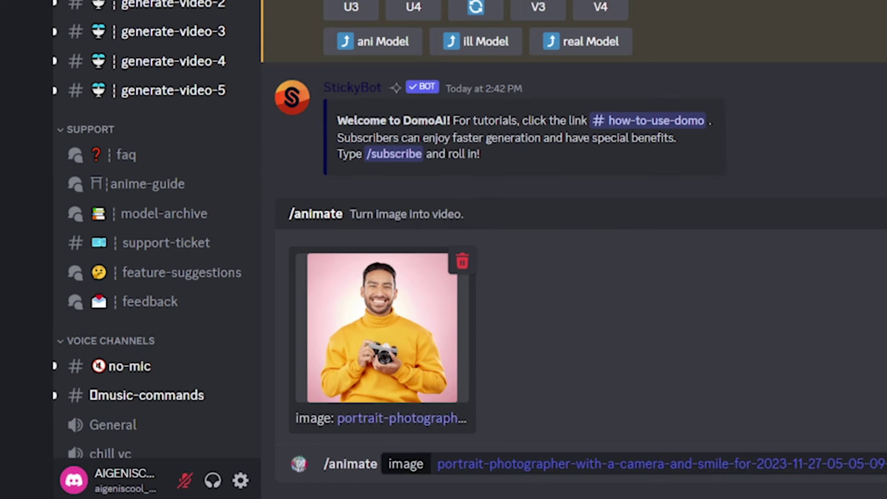
pyautogui.press('Return')
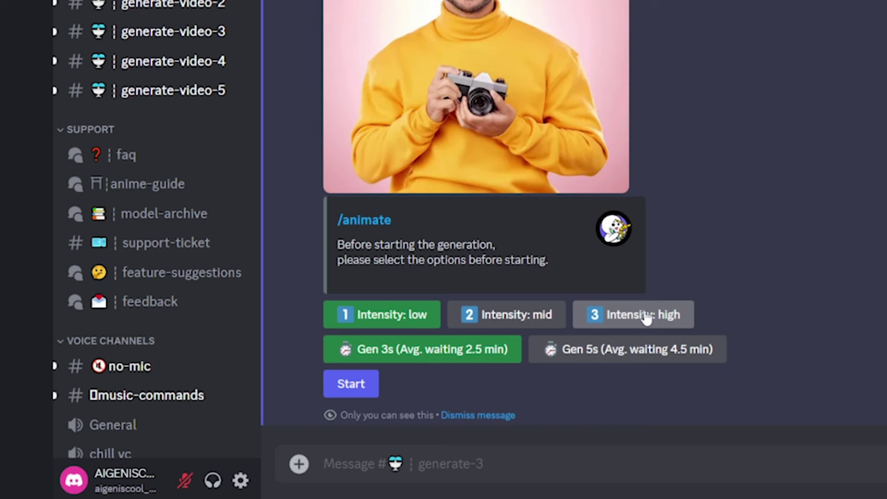
pyautogui.click(631, 322)
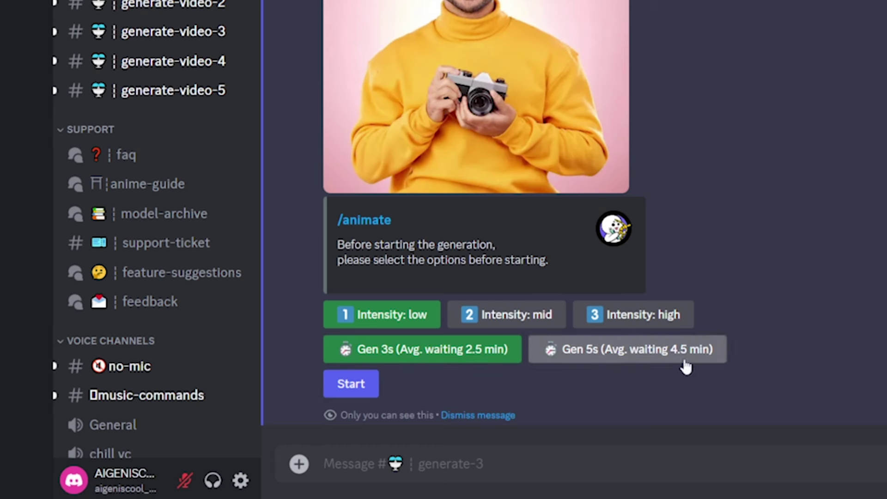
pyautogui.click(342, 385)
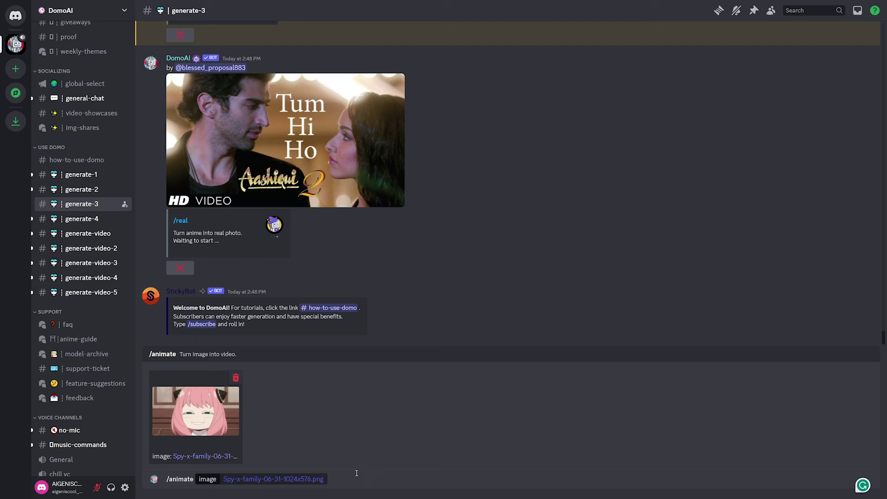
# Step: Submit Spy-x-family-06-31-1024x576.png to /animate and start the generation with low intensity and a 3-second length
pyautogui.scroll(5, 435, 264)
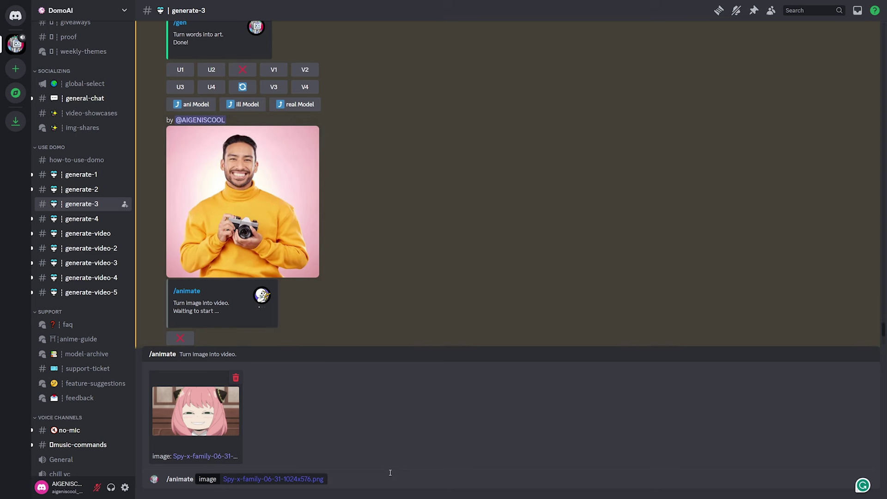
pyautogui.press('Return')
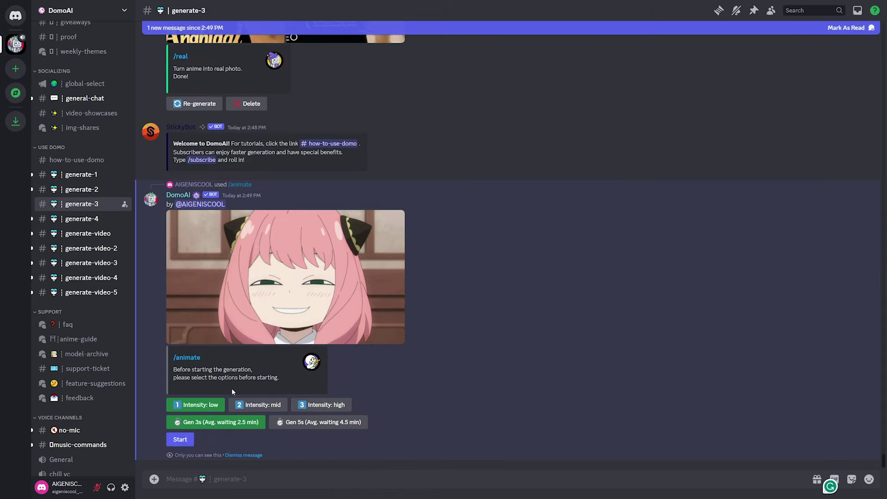
pyautogui.click(180, 440)
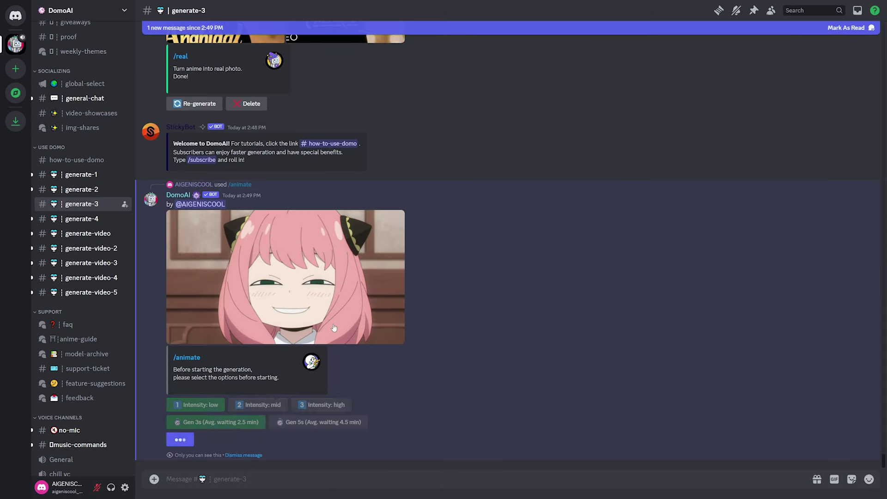
pyautogui.scroll(5, 453, 312)
pyautogui.scroll(-3, 427, 394)
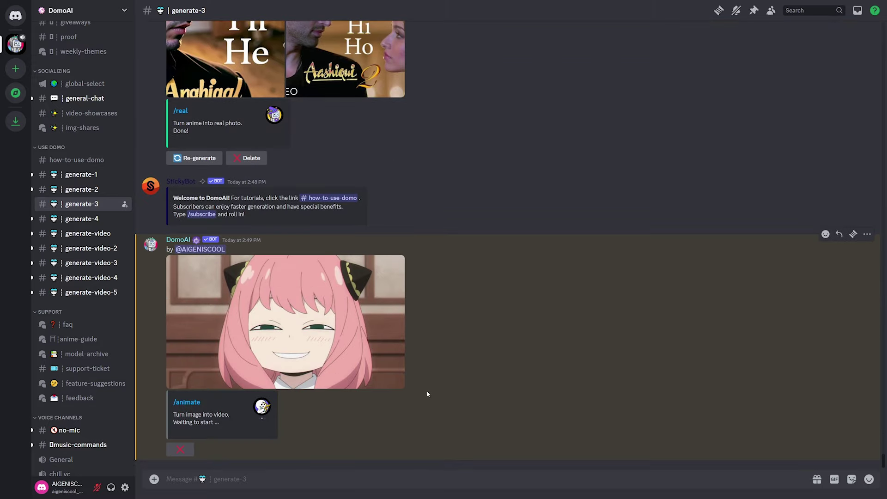
pyautogui.scroll(5, 456, 229)
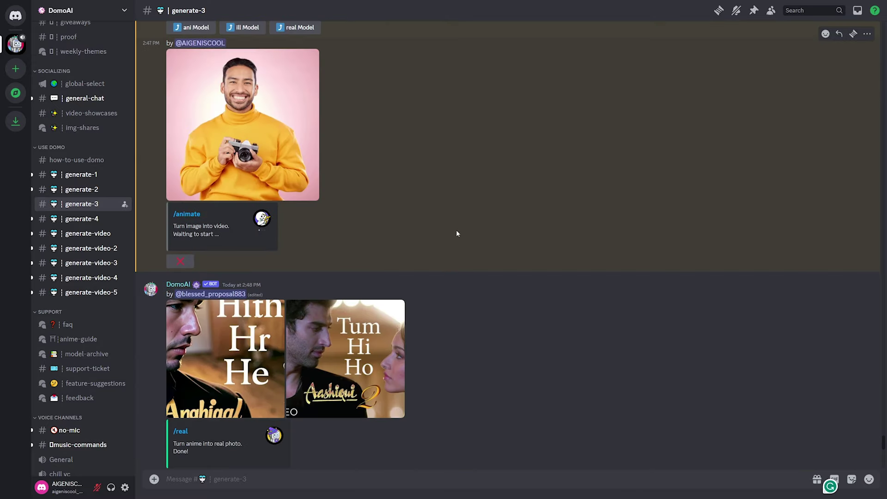
pyautogui.scroll(-8, 381, 201)
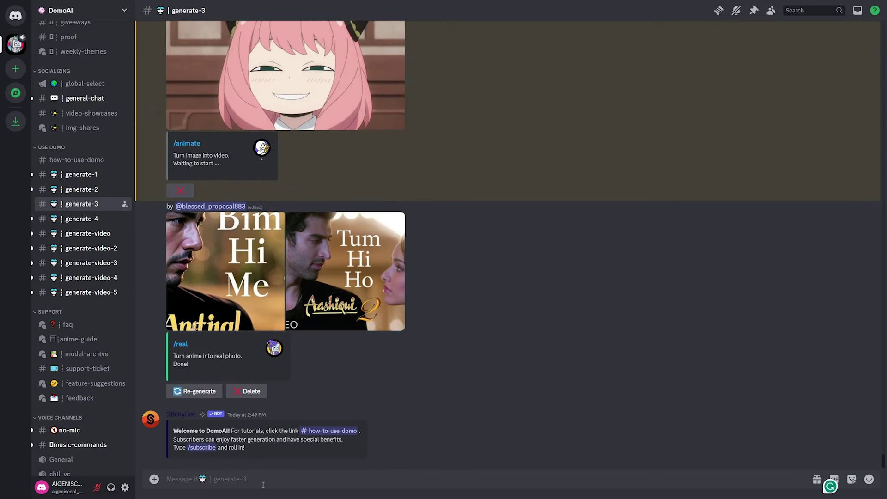
# Step: Run /real on fern.jpg with the prompt "purple hair, purple eyes, black cloak, white shirt"
pyautogui.write('/real image fern.jpg')
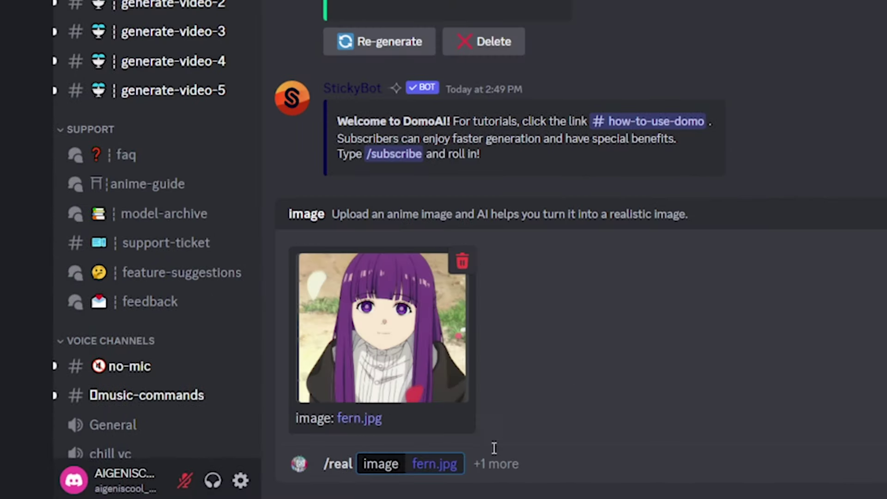
pyautogui.click(494, 448)
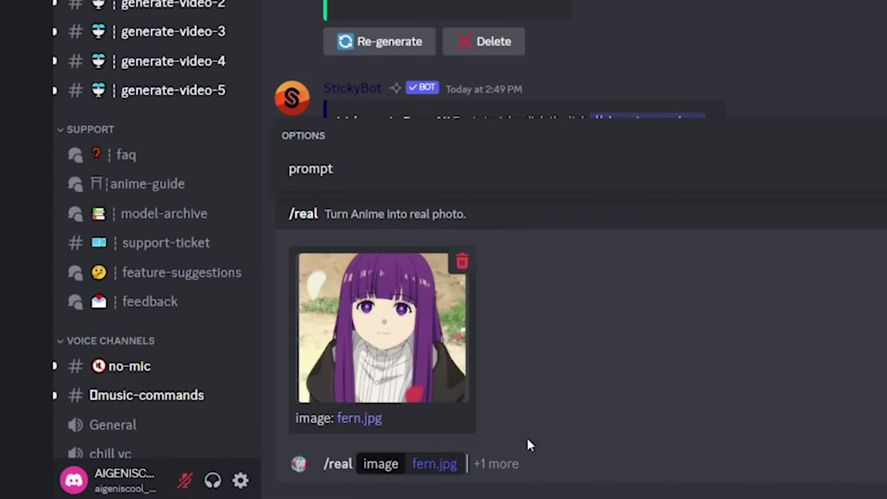
pyautogui.click(309, 169)
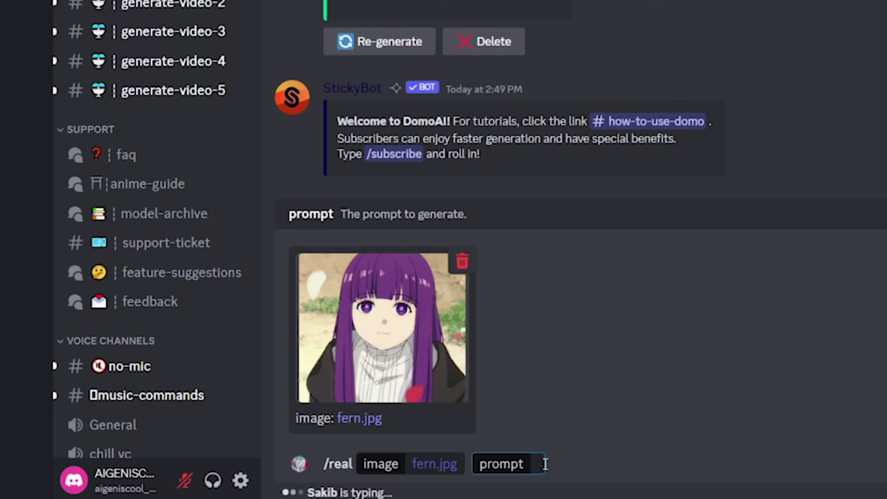
pyautogui.write('purple hair, purple eyes, black cloak, white shirt')
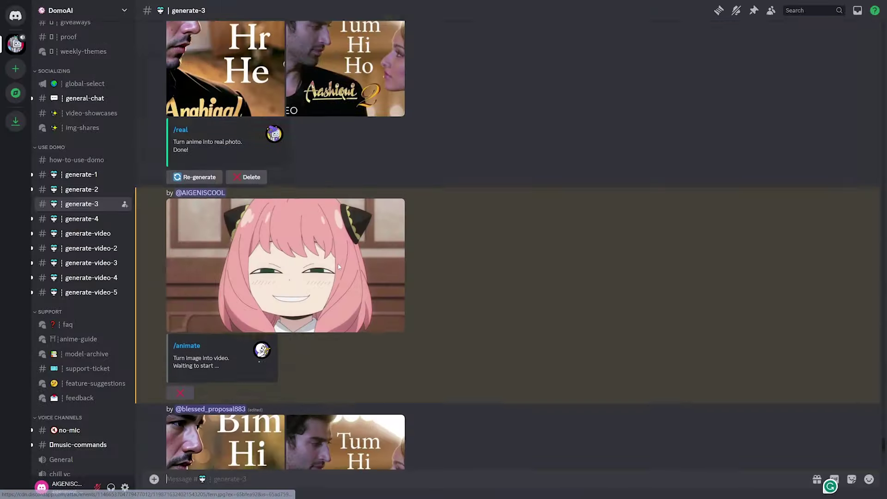
# Step: Play the low-intensity /animate video of the man holding a camera in the enlarged viewer
pyautogui.scroll(10, 339, 267)
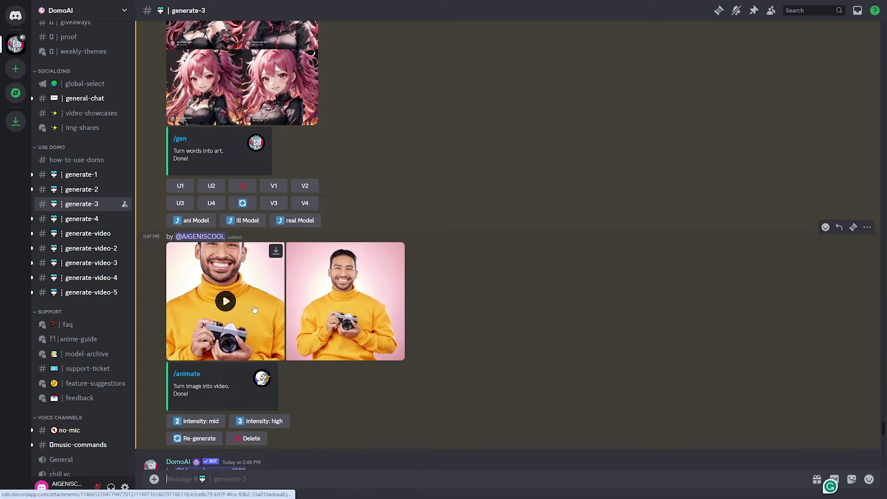
pyautogui.click(225, 318)
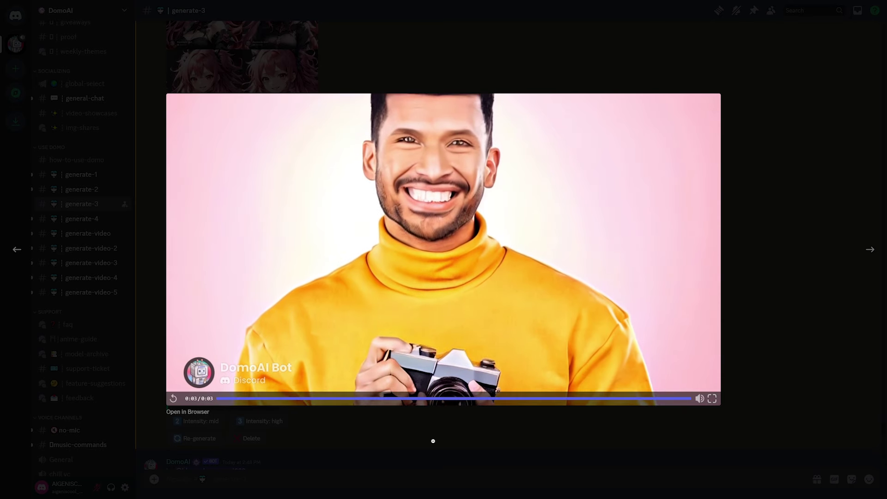
pyautogui.click(406, 454)
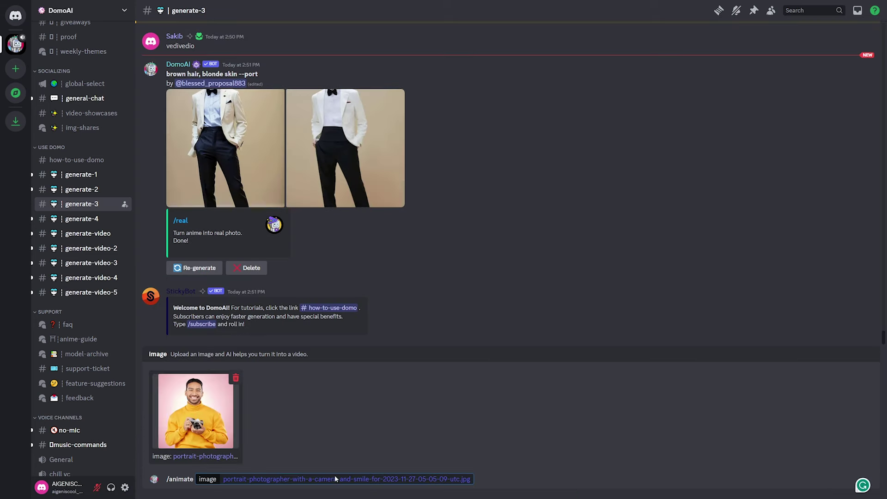
# Step: Run /animate on the portrait-photographer image and start the generation with high intensity and a 3-second length
pyautogui.click(498, 476)
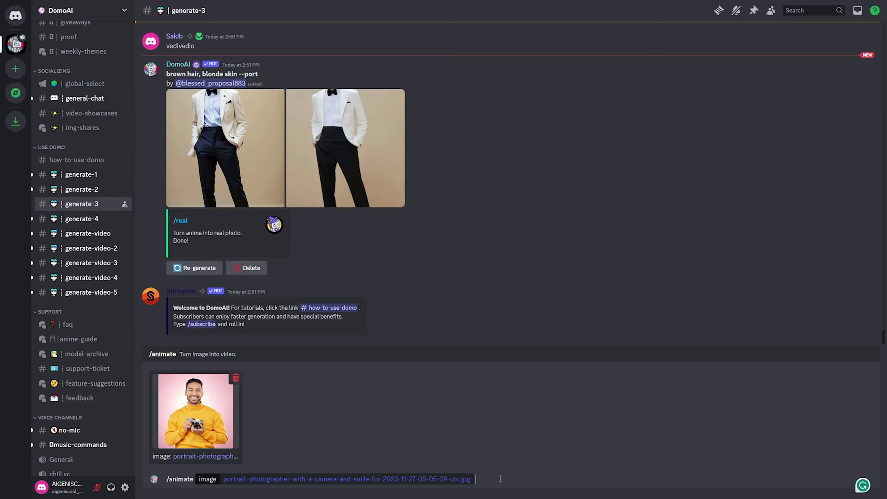
pyautogui.press('Return')
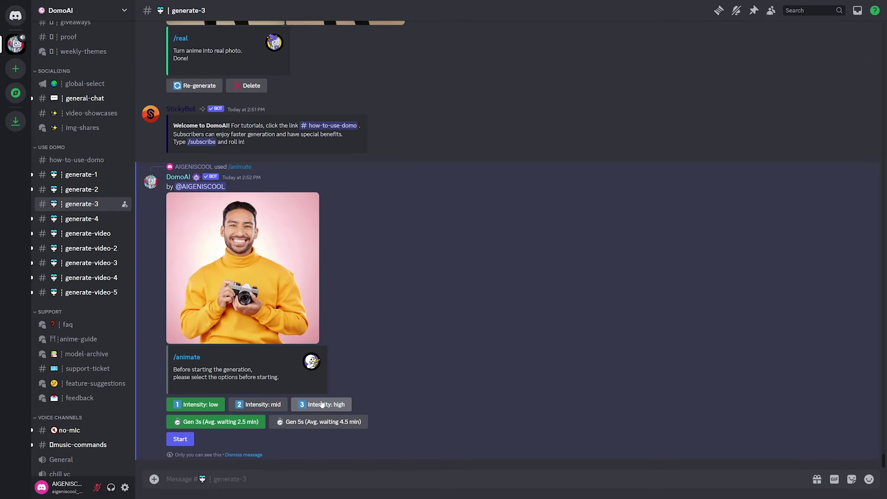
pyautogui.click(332, 405)
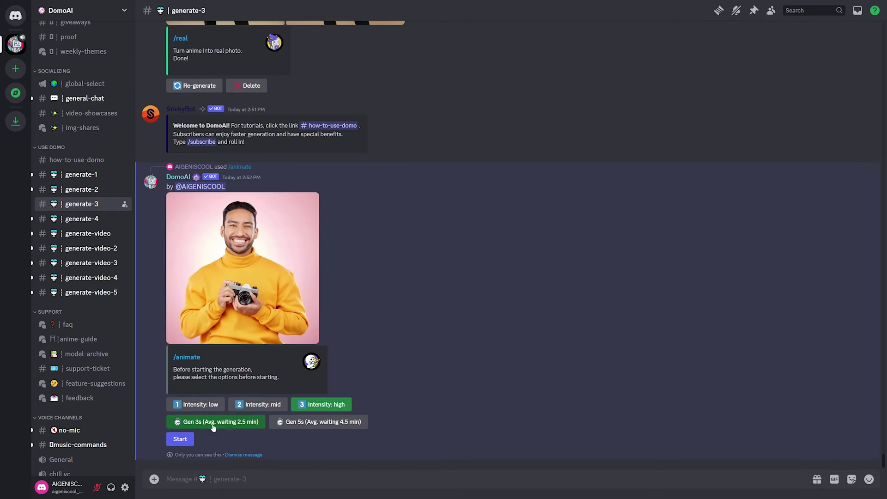
pyautogui.click(181, 440)
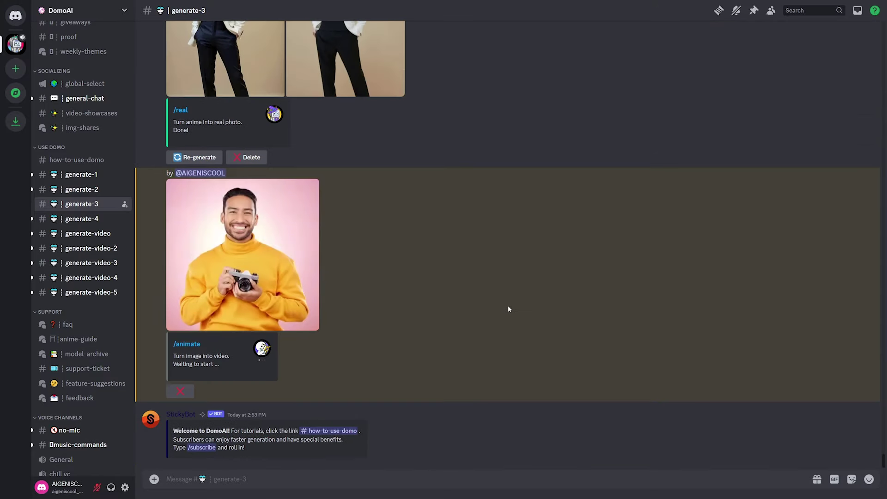
pyautogui.scroll(10, 495, 323)
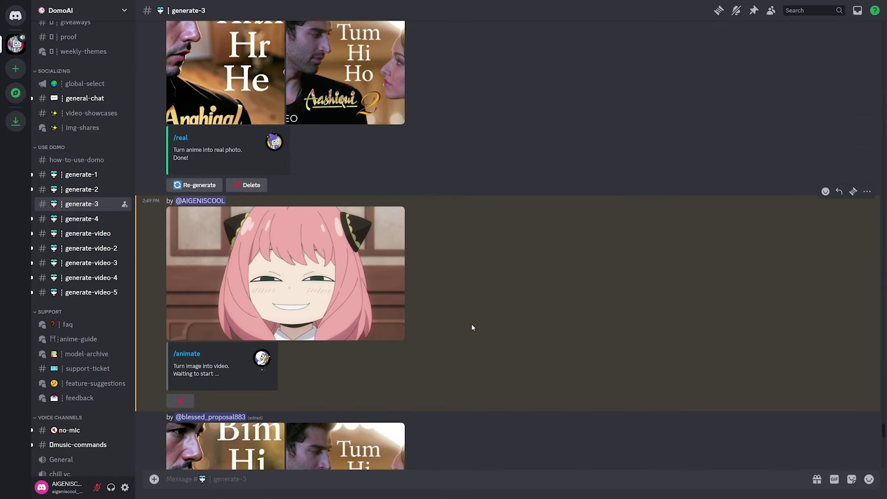
pyautogui.scroll(-5, 472, 327)
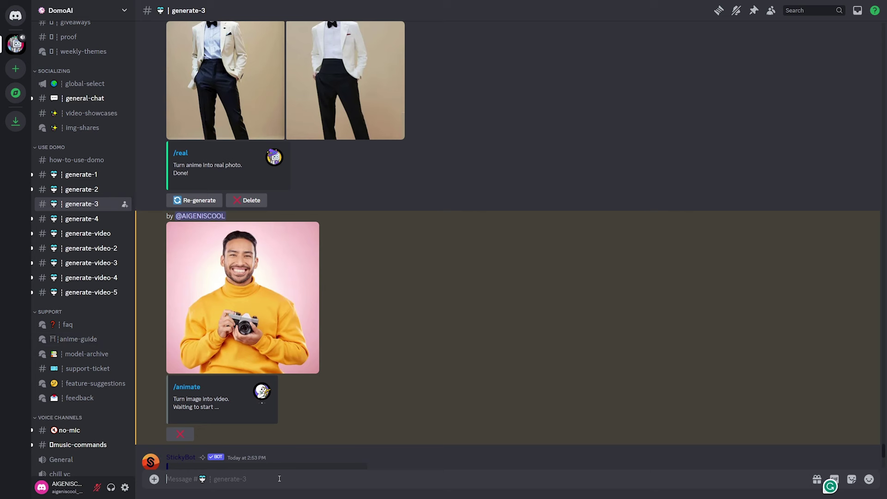
pyautogui.write('/')
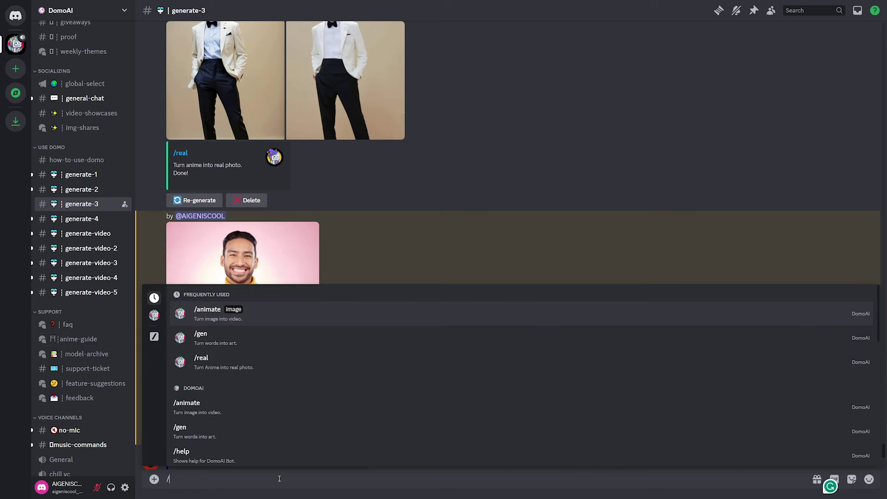
pyautogui.write('vid')
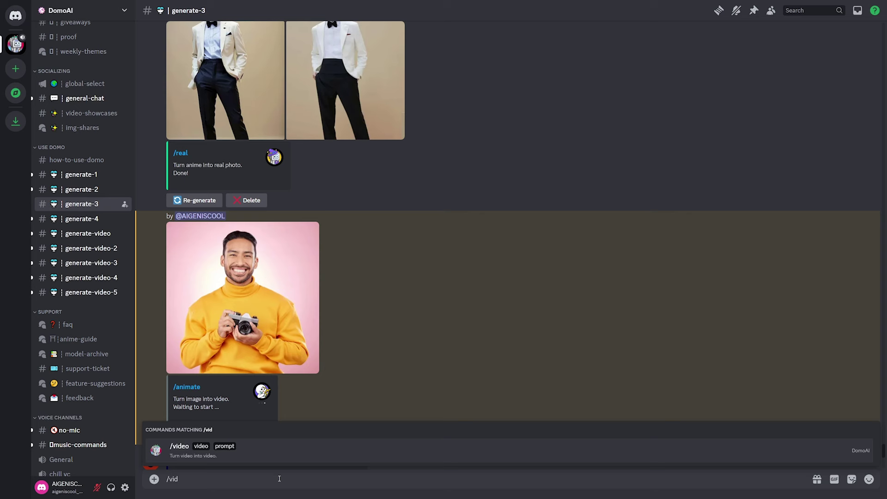
pyautogui.press('Return')
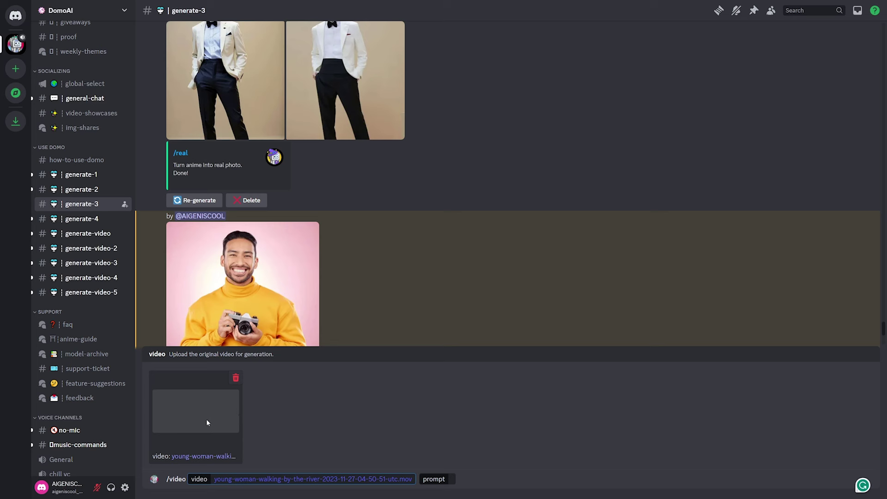
pyautogui.click(455, 478)
pyautogui.write('woman, beach, walking, waves, sand, water')
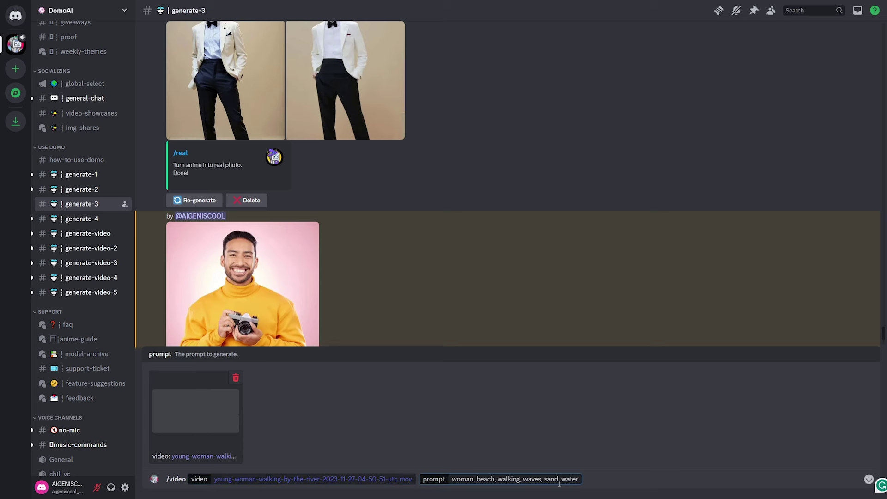
pyautogui.click(595, 481)
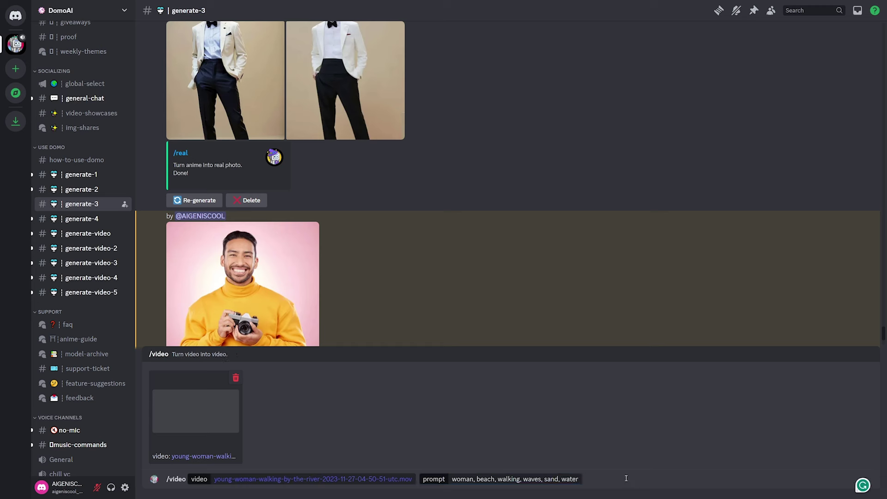
pyautogui.press('Return')
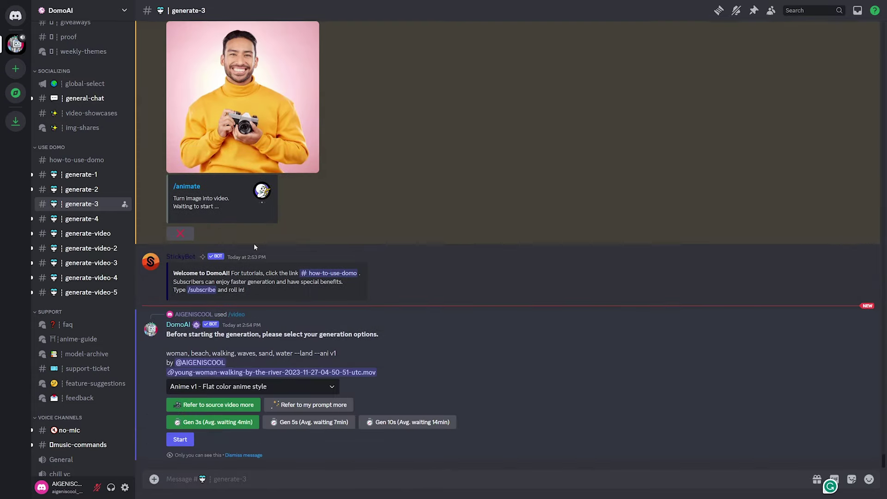
# Step: Set the video's style to "Anime v2 - Japanese anime style" and its length to 5 seconds, and start the generation
pyautogui.click(308, 385)
pyautogui.scroll(-3, 272, 449)
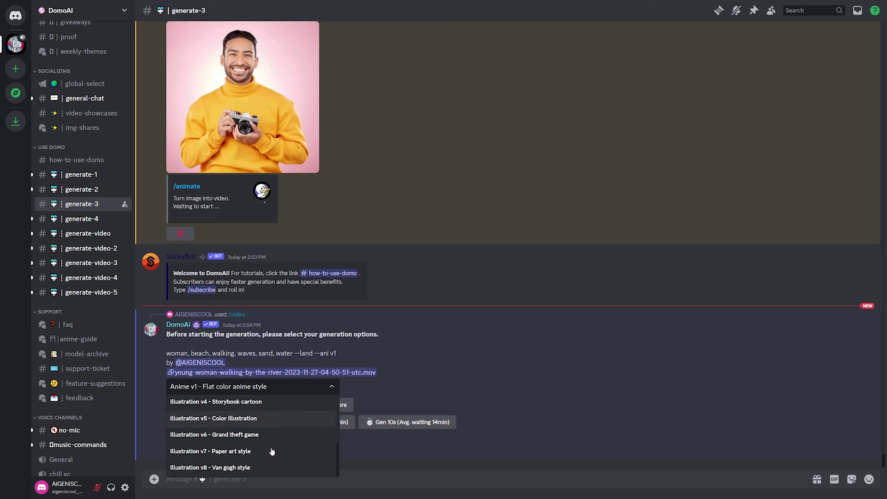
pyautogui.scroll(5, 287, 419)
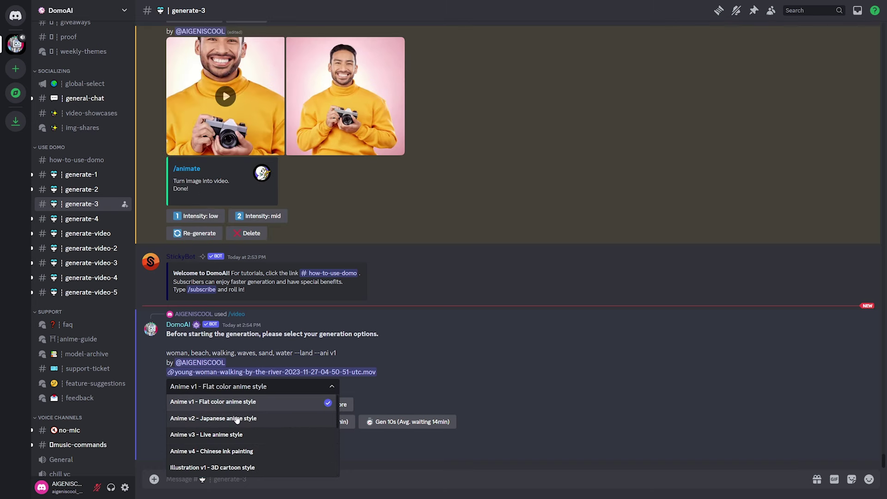
pyautogui.click(236, 419)
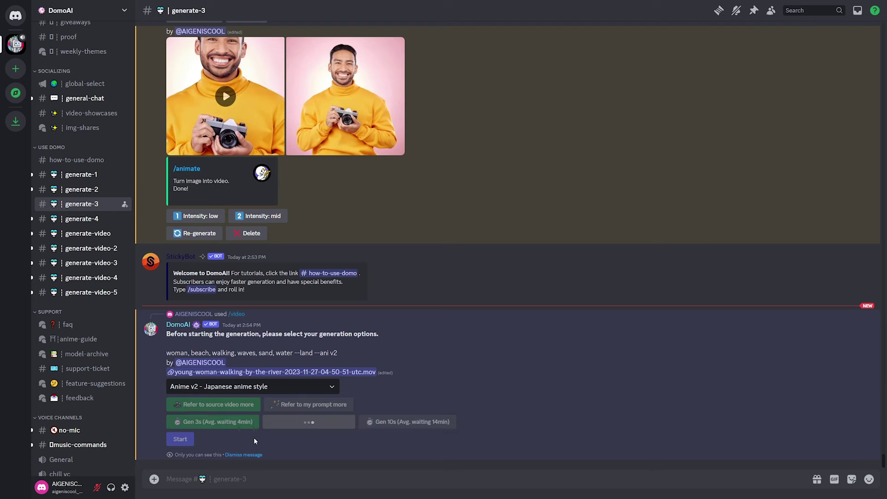
pyautogui.click(274, 423)
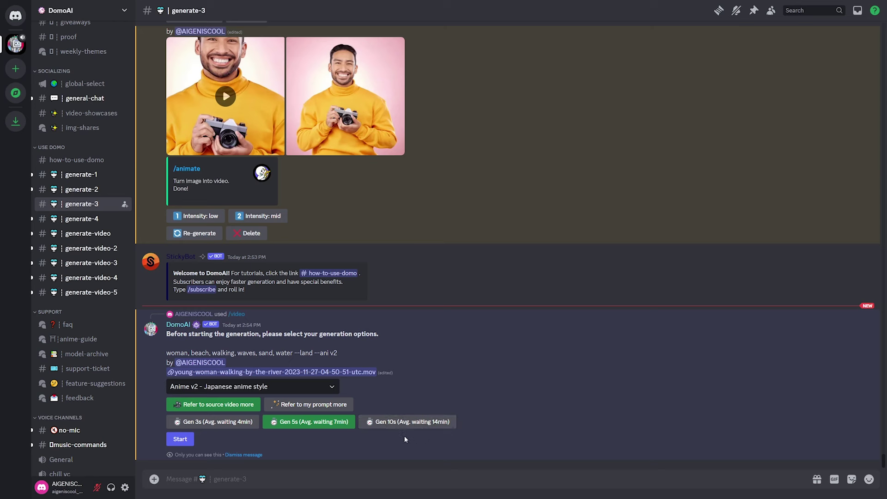
pyautogui.click(180, 439)
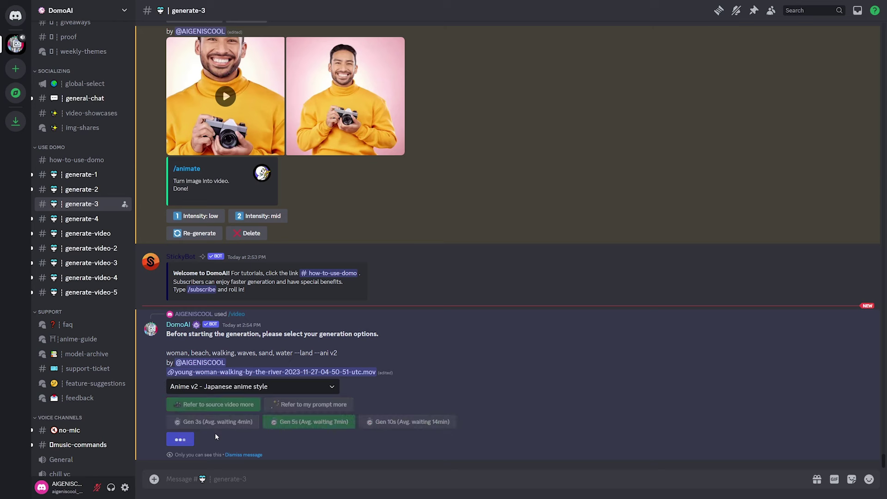
# Step: Play and replay the high-intensity /animate video of the photographer in the enlarged viewer
pyautogui.scroll(5, 312, 370)
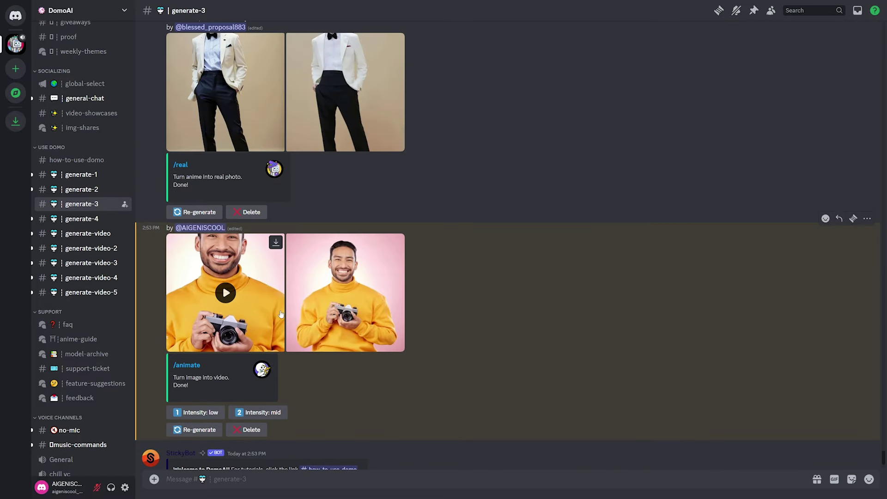
pyautogui.click(234, 297)
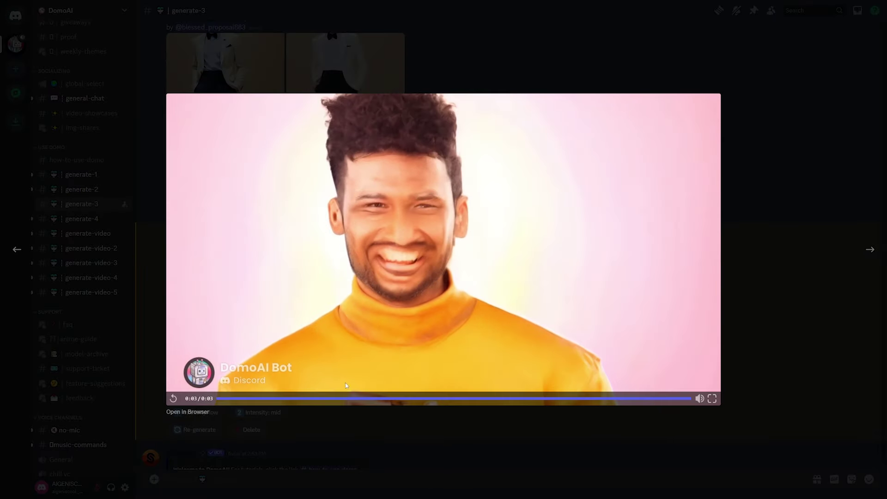
pyautogui.moveTo(372, 398); pyautogui.dragTo(393, 383)
pyautogui.press('Escape')
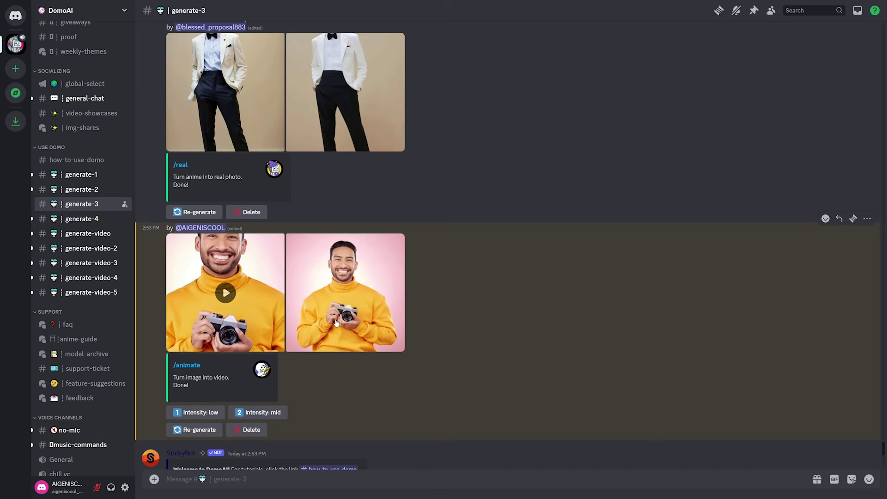
pyautogui.click(225, 293)
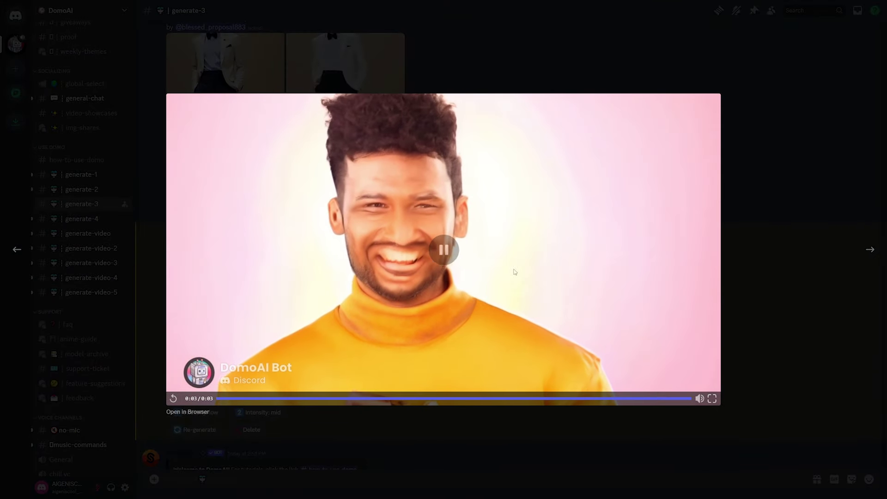
pyautogui.click(236, 398)
pyautogui.click(173, 398)
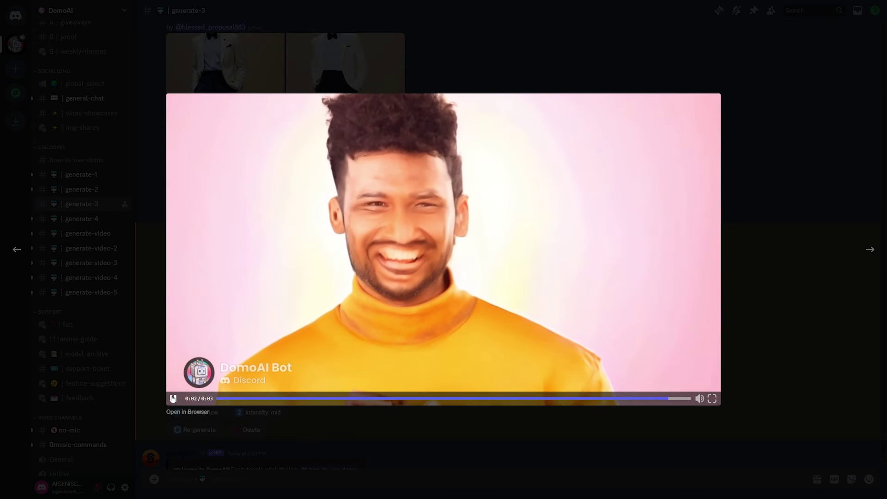
pyautogui.click(173, 398)
pyautogui.click(174, 398)
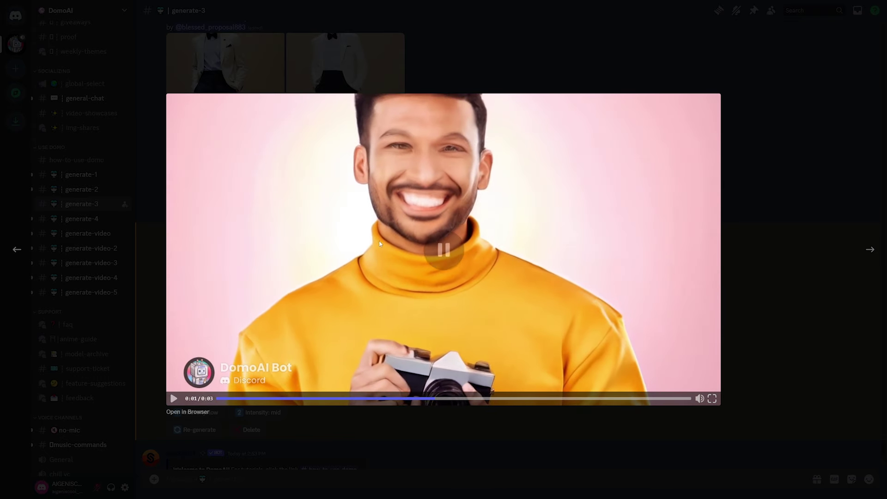
pyautogui.click(260, 424)
# Step: Enlarge the photographer's source photo and compare it with another playback of the high-intensity video
pyautogui.click(345, 292)
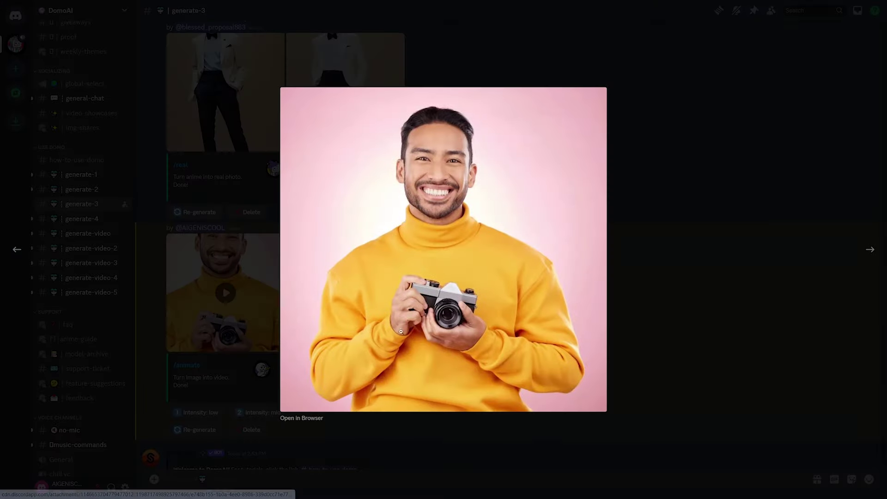
pyautogui.click(218, 298)
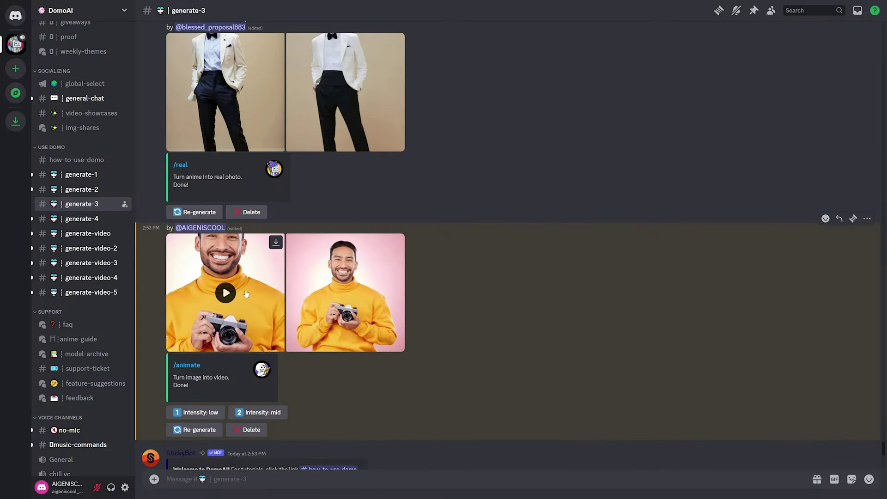
pyautogui.click(245, 294)
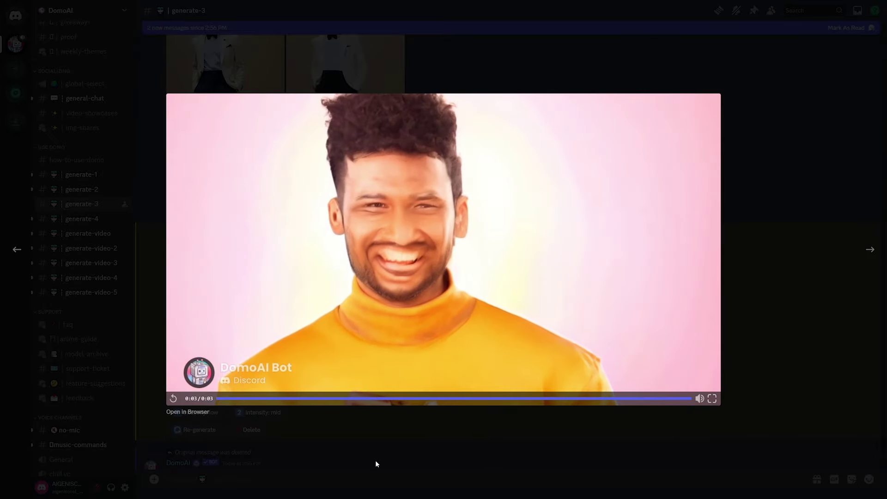
pyautogui.click(375, 463)
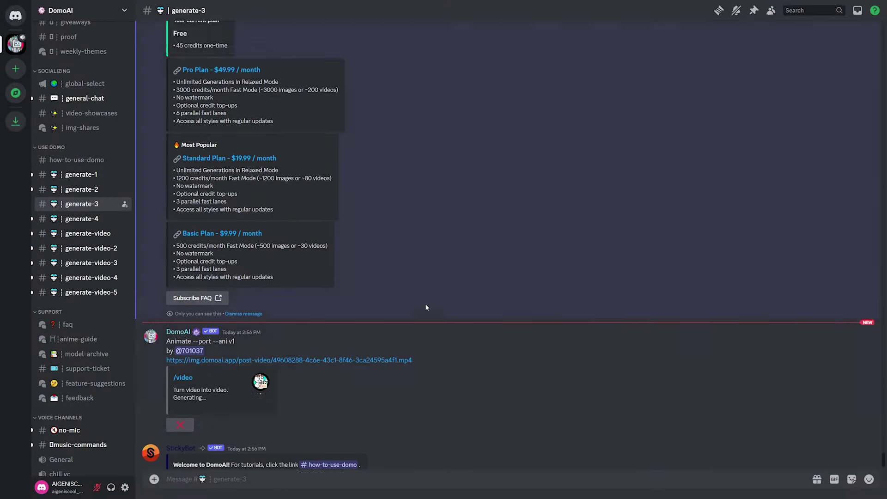
# Step: Find the /animate result of the pink-haired anime girl in the channel, and play and replay its video
pyautogui.scroll(10, 426, 307)
pyautogui.scroll(-3, 434, 317)
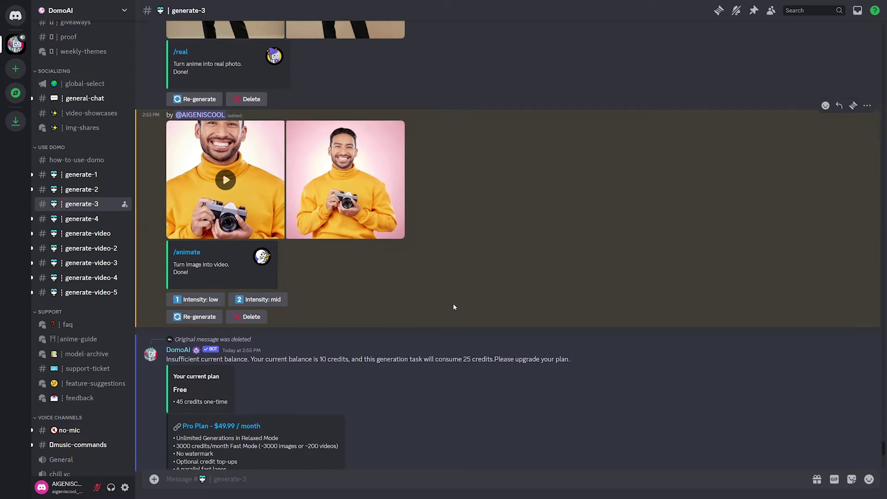
pyautogui.scroll(10, 530, 258)
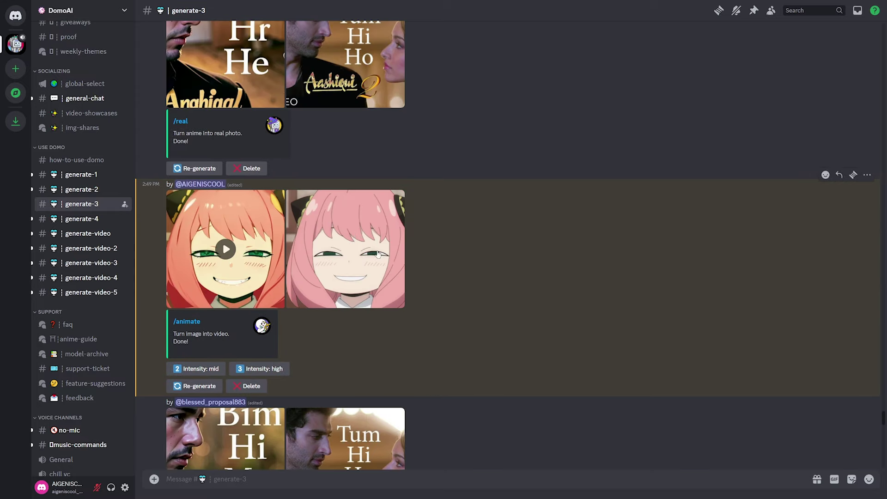
pyautogui.click(246, 265)
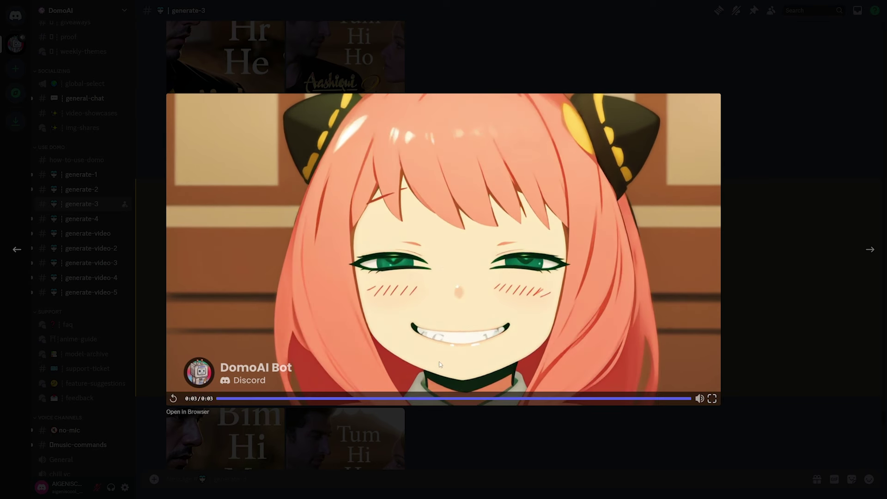
pyautogui.click(173, 399)
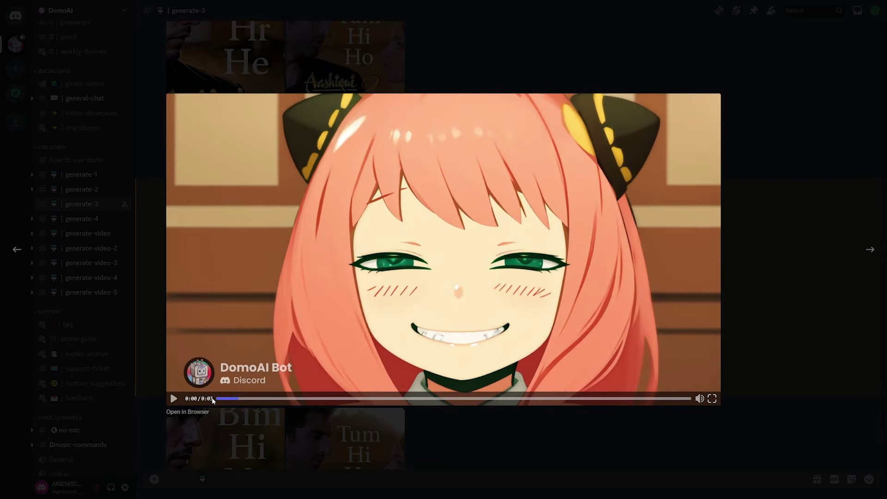
pyautogui.press('Escape')
pyautogui.click(225, 249)
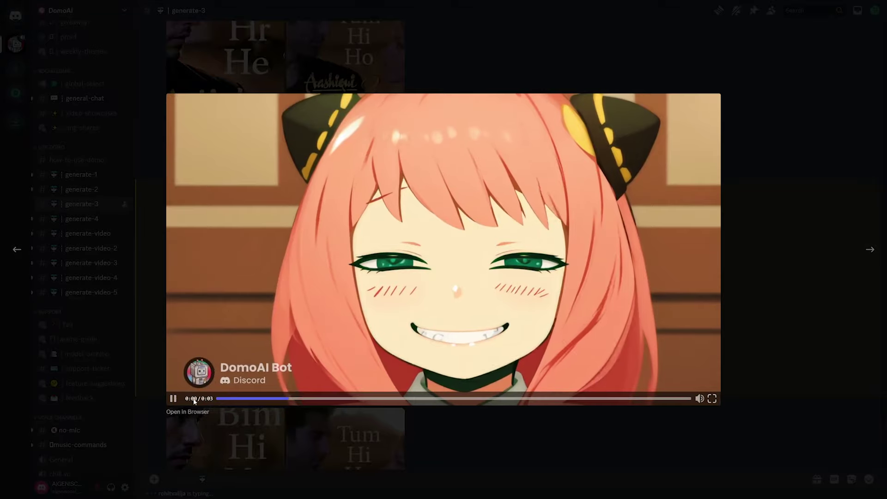
# Step: Close the enlarged video and look through the generate-3 channel's recent /real, /animate and /video results and the credit plan message
pyautogui.click(453, 445)
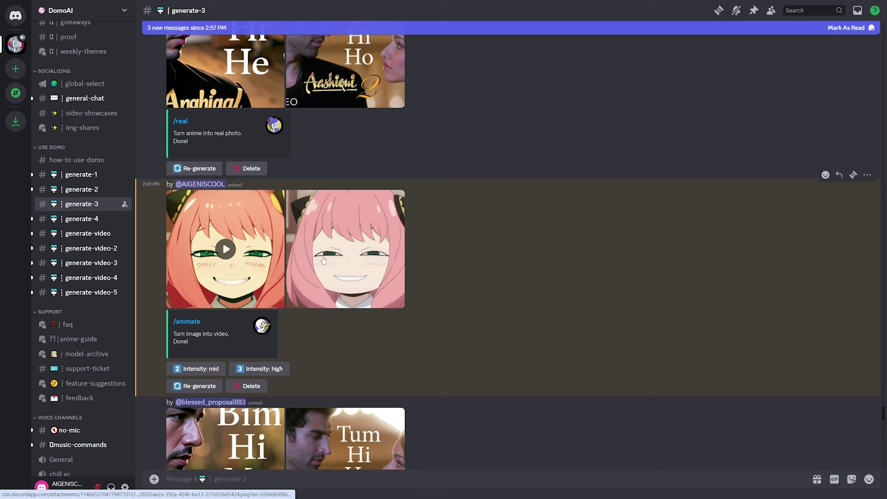
pyautogui.scroll(-20, 387, 296)
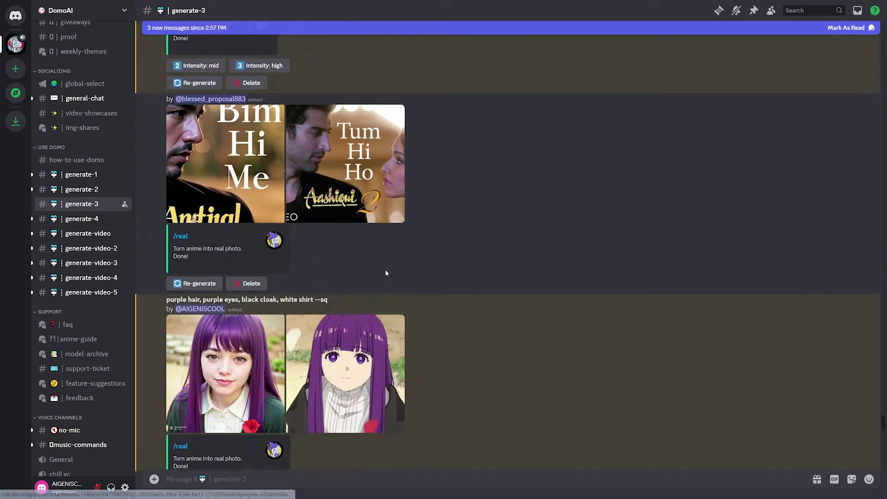
pyautogui.scroll(-4, 449, 243)
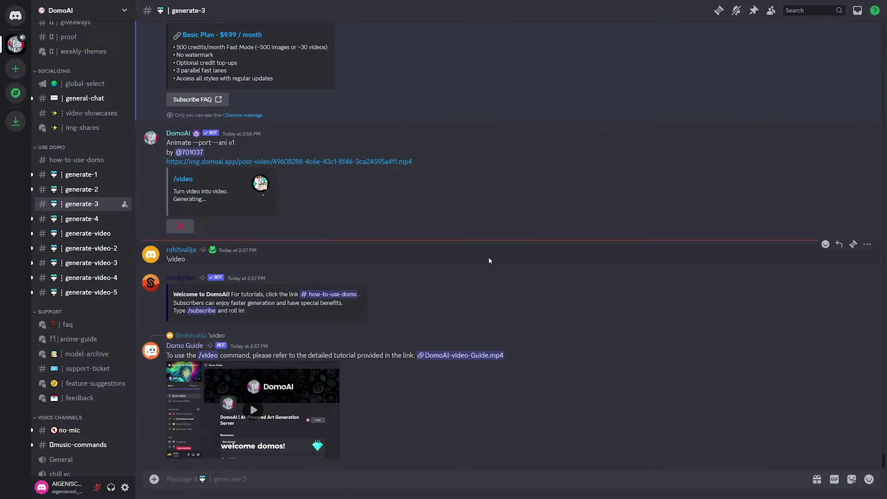
pyautogui.scroll(8, 489, 252)
pyautogui.scroll(5, 472, 252)
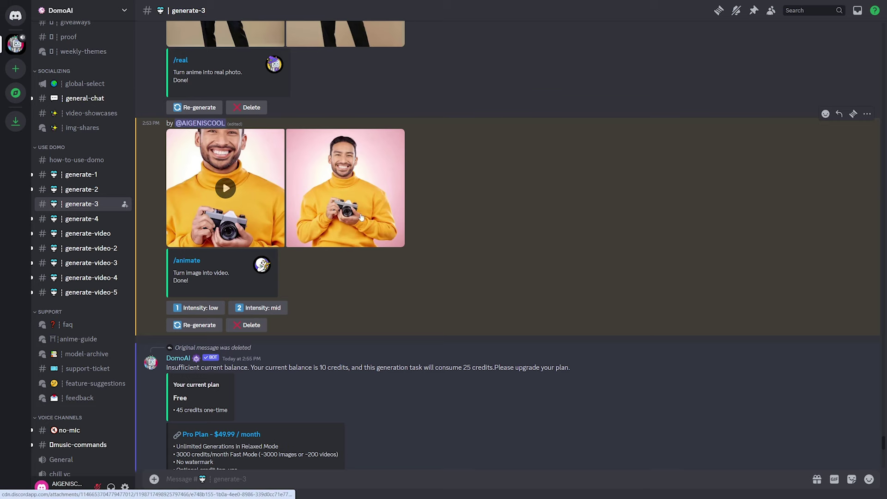
pyautogui.scroll(-5, 457, 175)
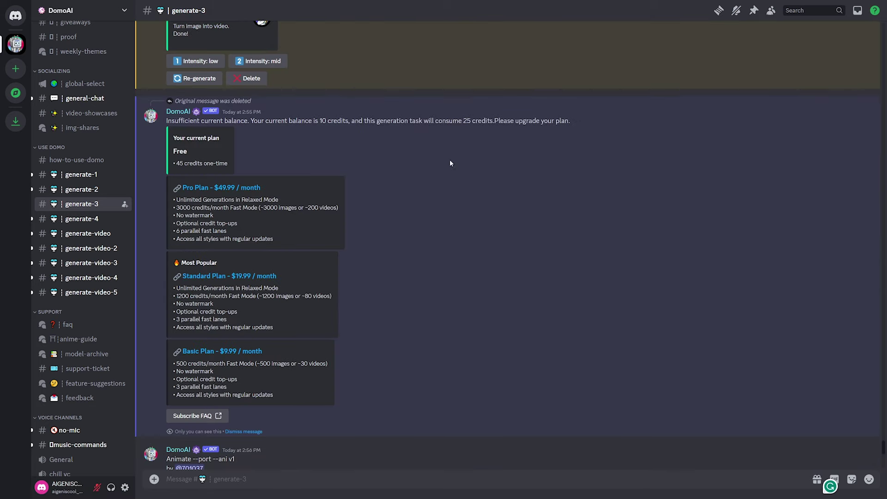
pyautogui.scroll(5, 354, 193)
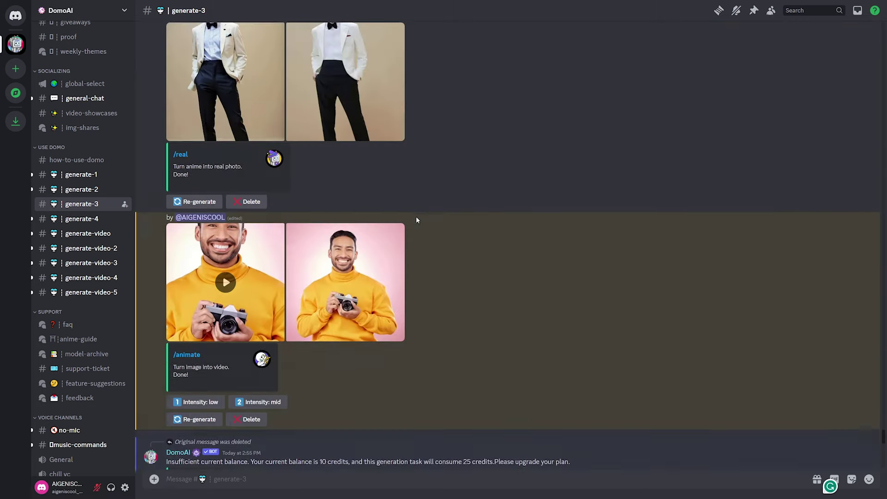
pyautogui.scroll(8, 420, 245)
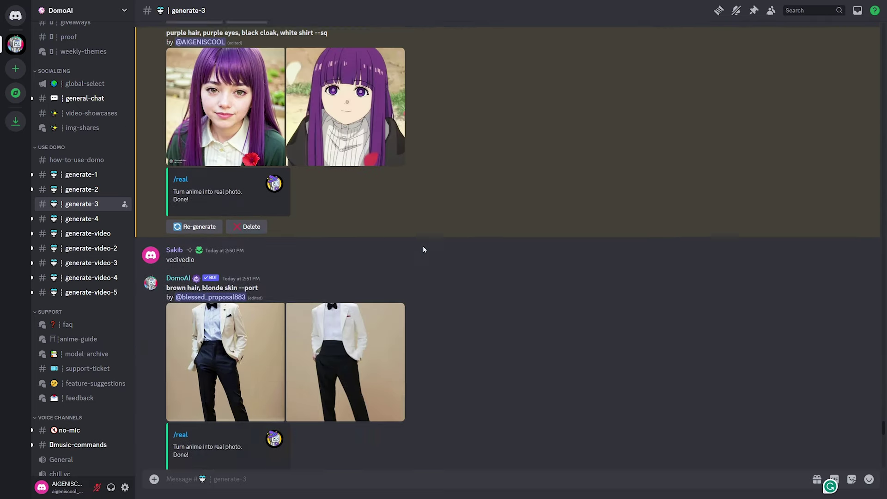
pyautogui.scroll(-10, 418, 247)
pyautogui.scroll(-4, 419, 247)
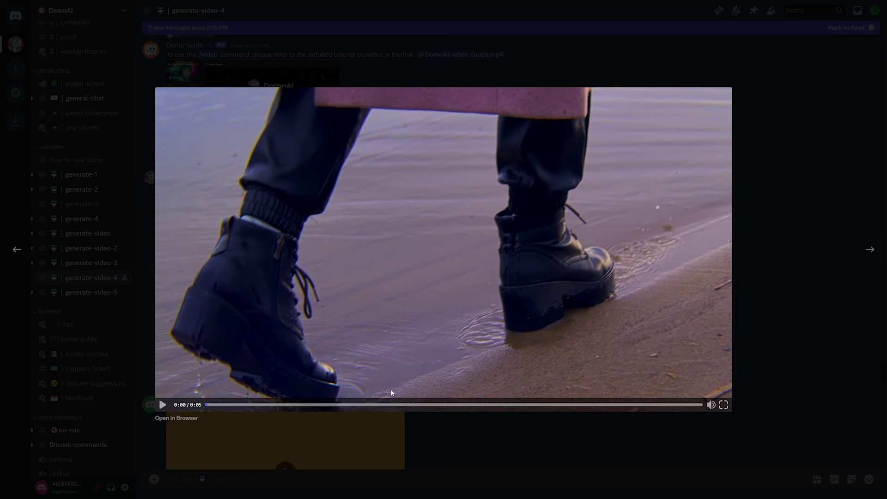
# Step: Play the source clip of boots walking on the shore in generate-video-4 and compare it with the stylized /video result
pyautogui.click(163, 405)
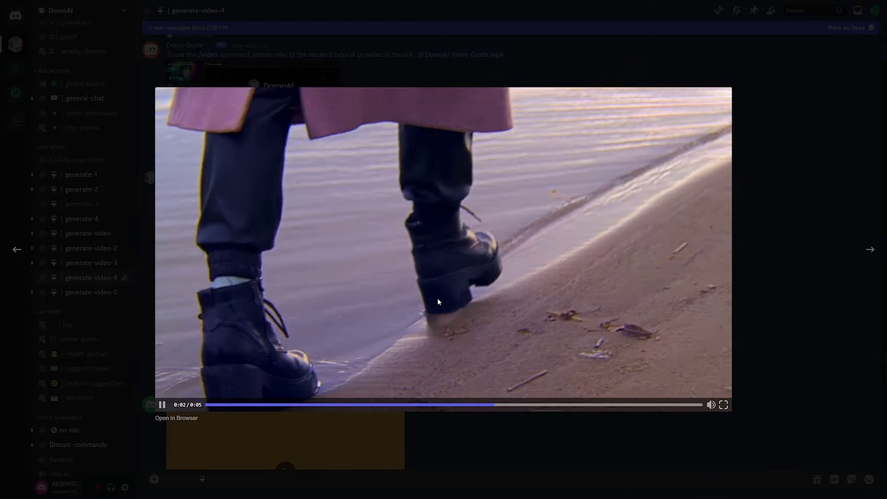
pyautogui.press('Right')
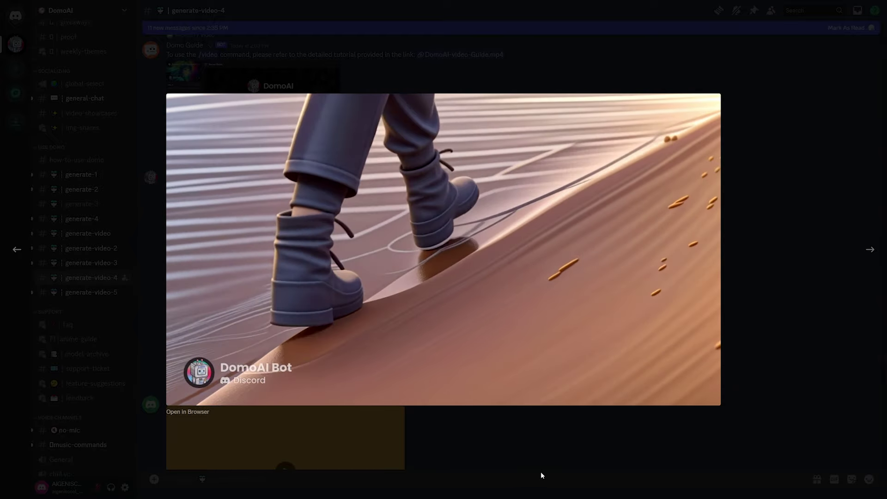
pyautogui.click(272, 398)
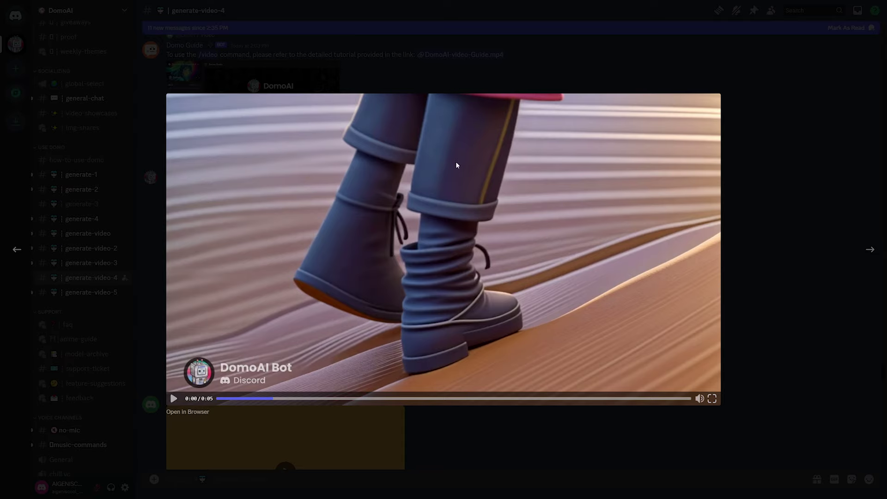
pyautogui.click(173, 398)
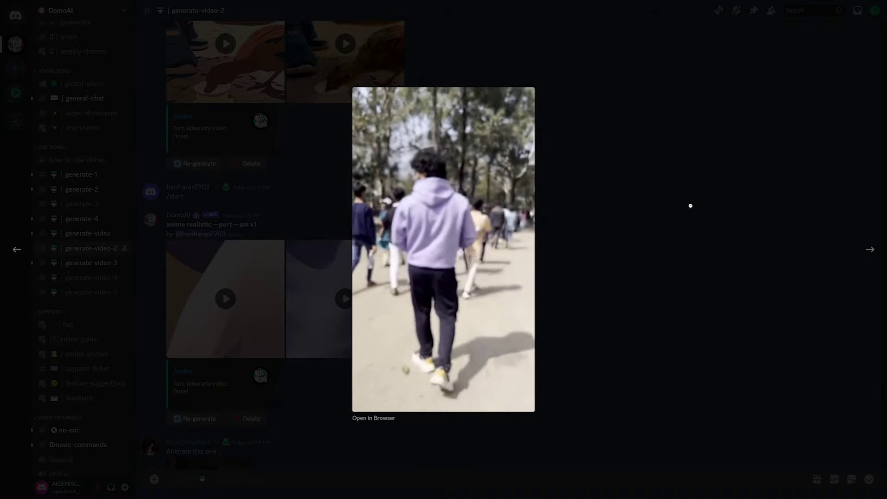
# Step: In generate-video-2, close the source clip of the person in the purple hoodie and play its anime version from the start
pyautogui.click(649, 194)
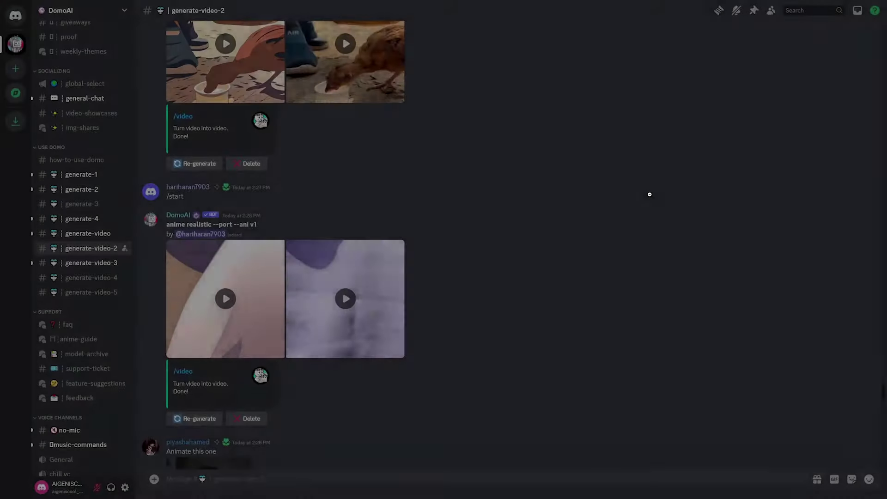
pyautogui.click(255, 292)
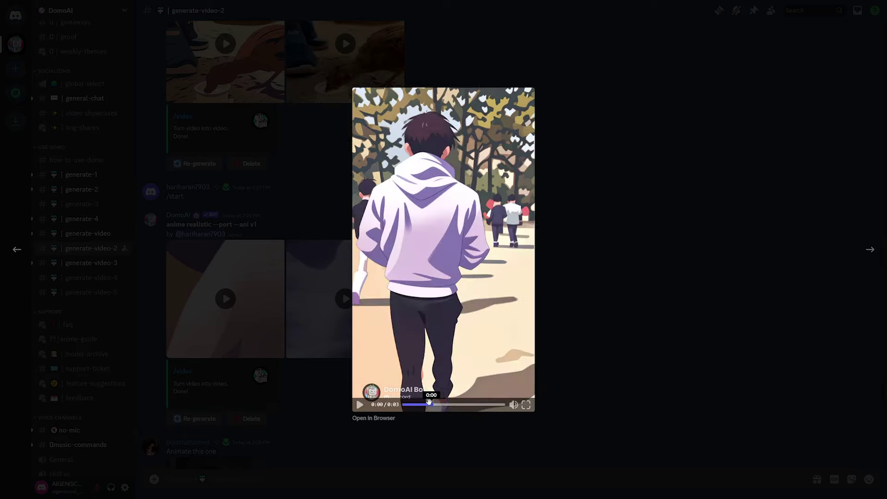
pyautogui.click(402, 404)
pyautogui.click(359, 405)
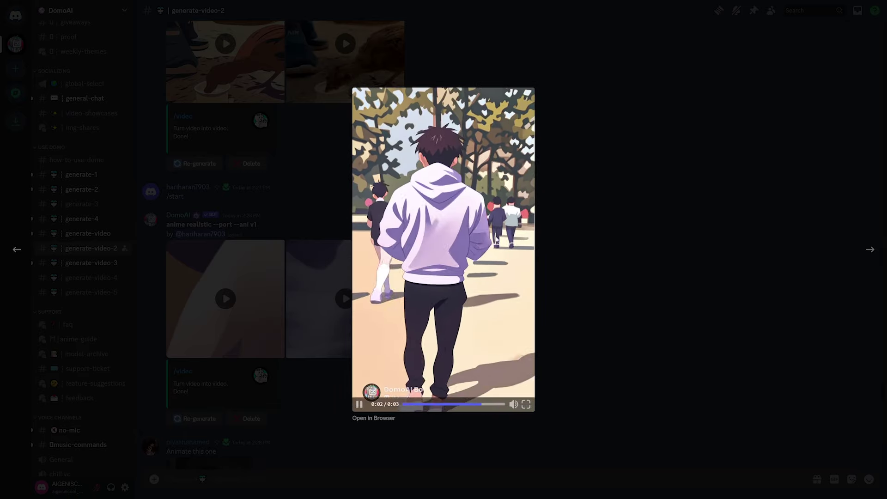
pyautogui.click(474, 406)
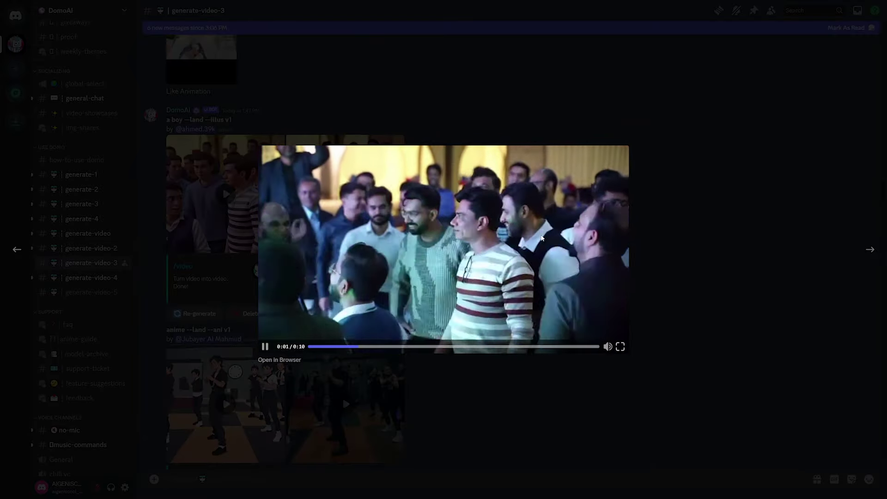
# Step: In generate-video-3, close the source clip of the crowd and play its "a boy --land --illus v1" result in the viewer
pyautogui.click(238, 220)
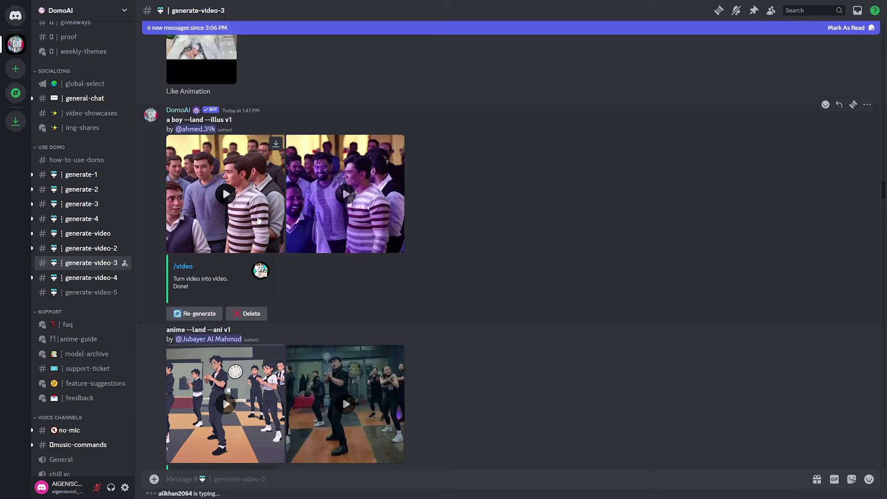
pyautogui.click(253, 209)
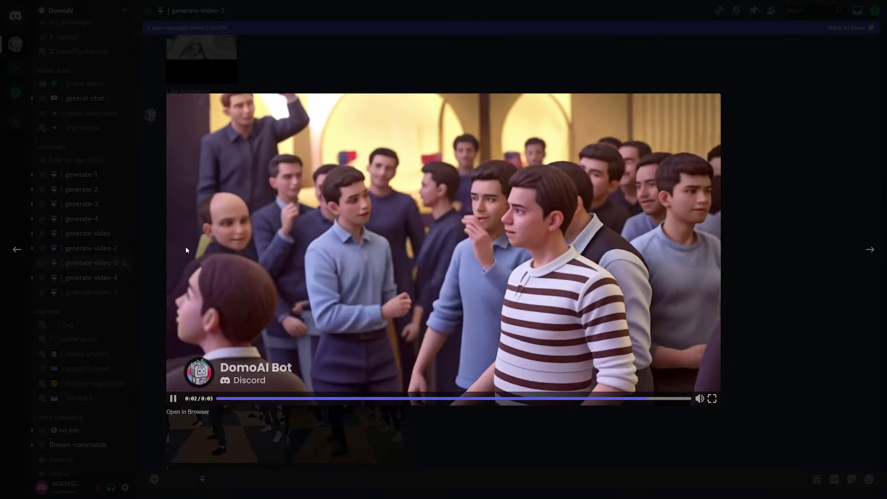
pyautogui.moveTo(402, 398); pyautogui.dragTo(302, 380)
pyautogui.press('Escape')
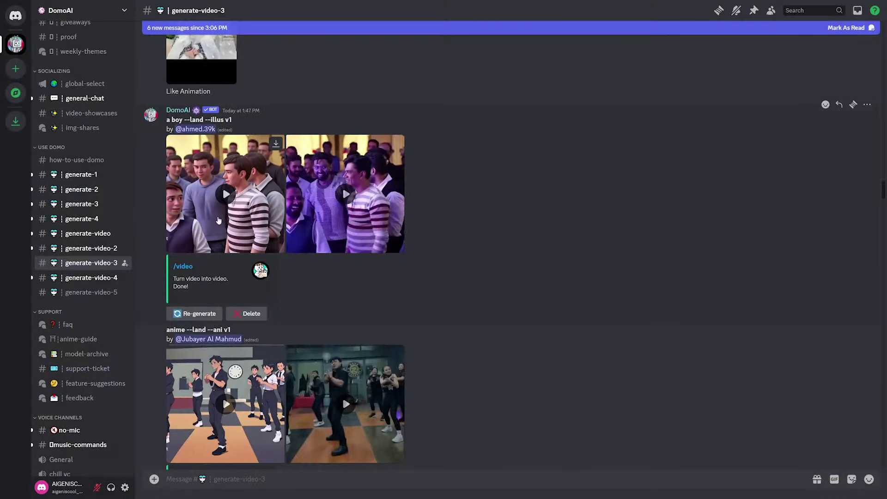
# Step: Reopen the illustrated crowd video, scrub and pause it at several moments to examine the people's faces, and close it
pyautogui.click(286, 194)
pyautogui.click(487, 368)
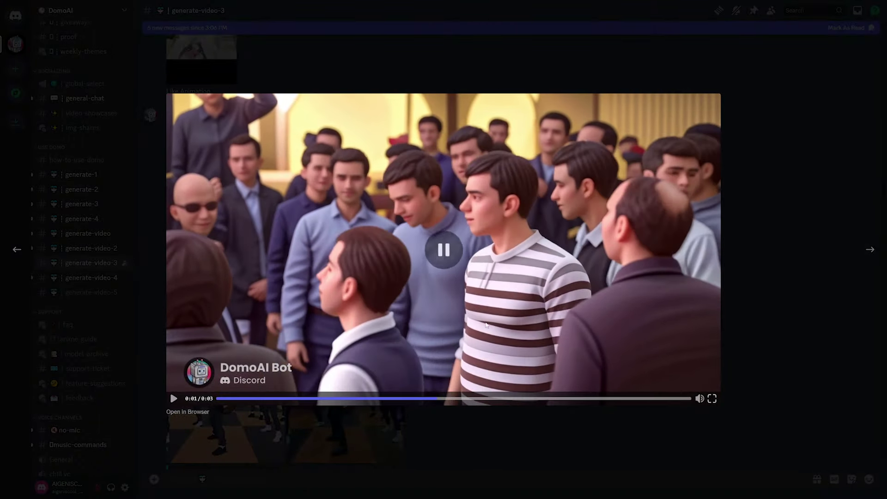
pyautogui.click(305, 396)
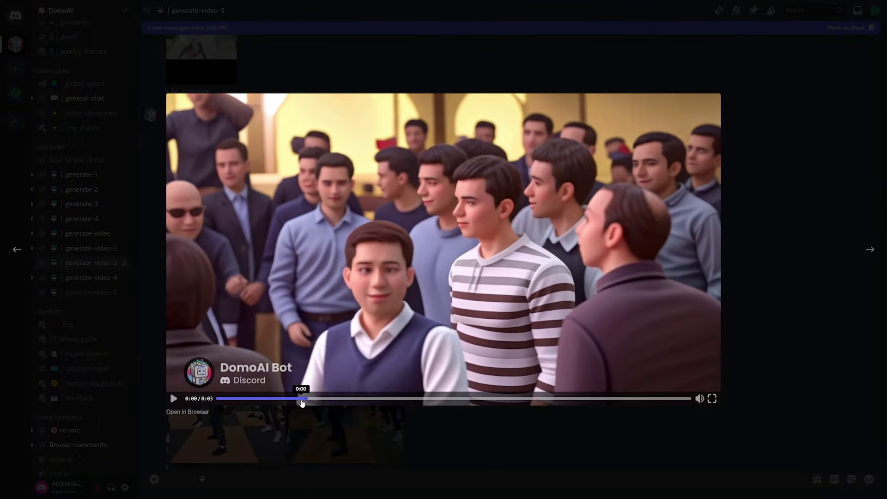
pyautogui.moveTo(302, 403); pyautogui.dragTo(387, 389)
pyautogui.press('Escape')
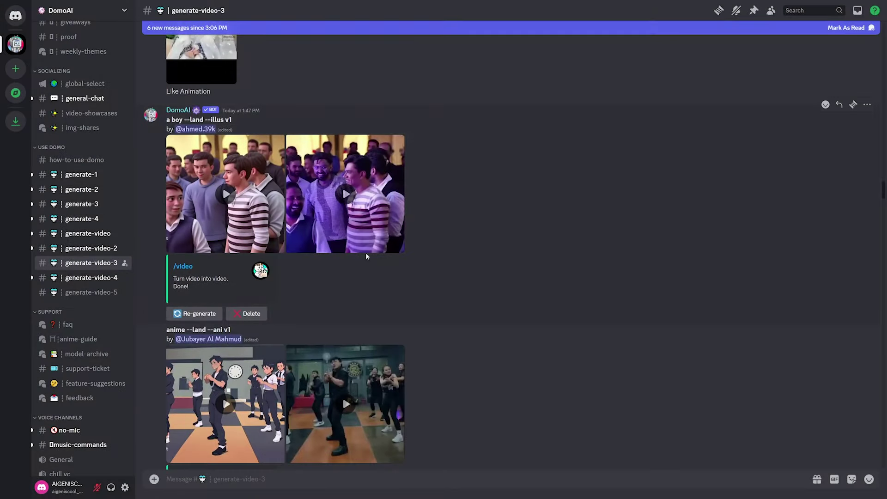
pyautogui.click(226, 194)
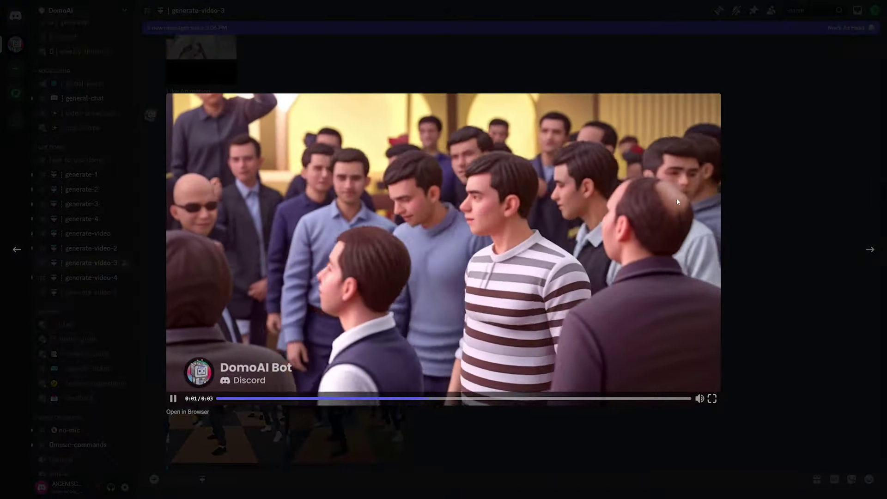
pyautogui.click(680, 204)
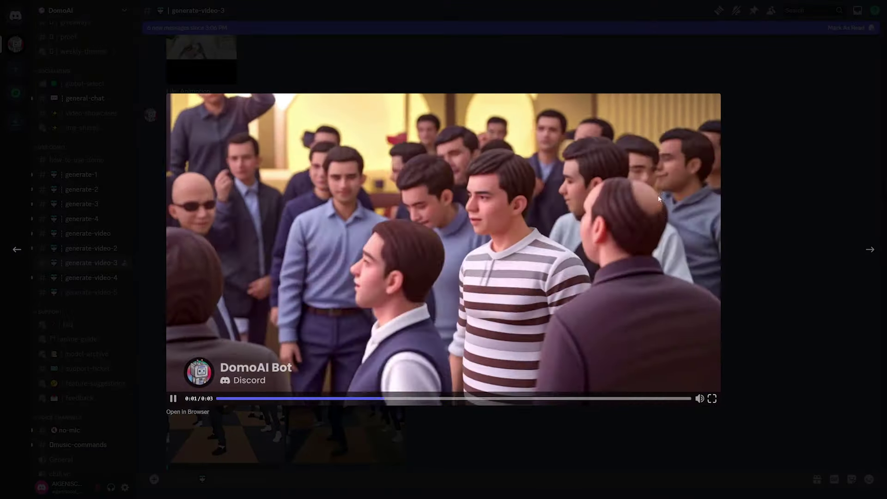
pyautogui.click(530, 255)
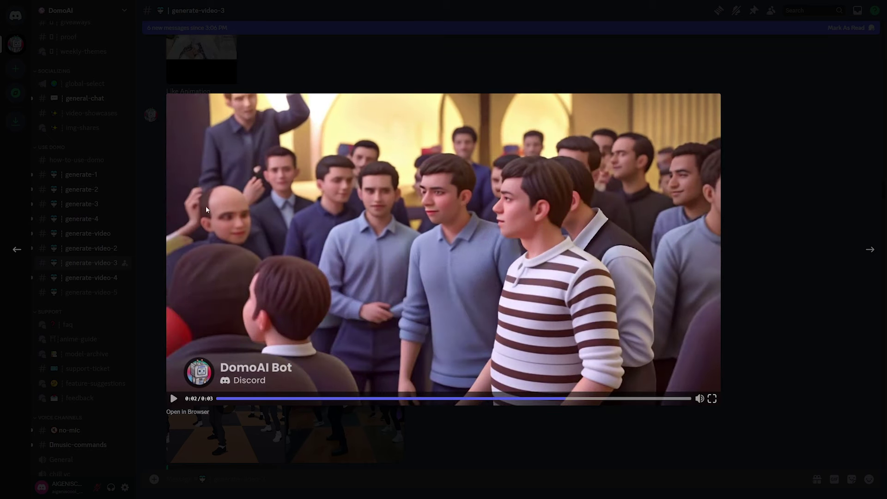
pyautogui.press('Escape')
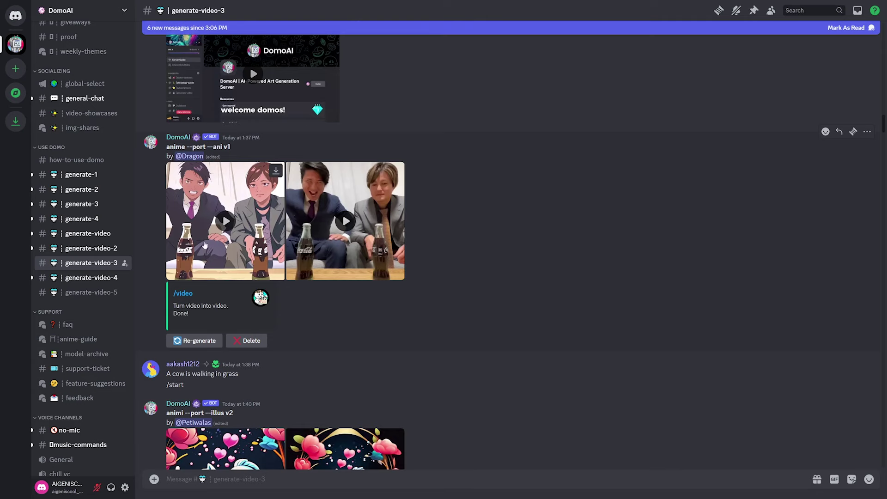
# Step: Play the source clip of the two suited men with cola bottles and compare it with its "anime --port --ani v1" result
pyautogui.click(345, 221)
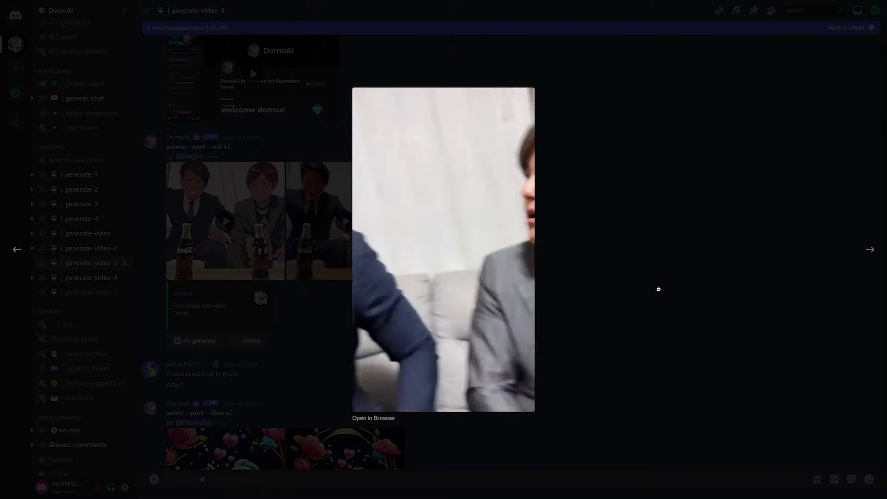
pyautogui.press('Escape')
pyautogui.click(253, 236)
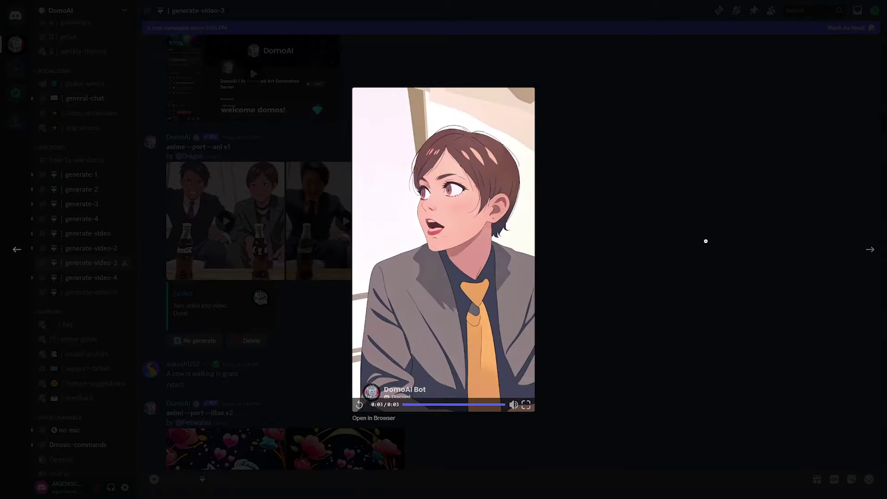
pyautogui.press('Escape')
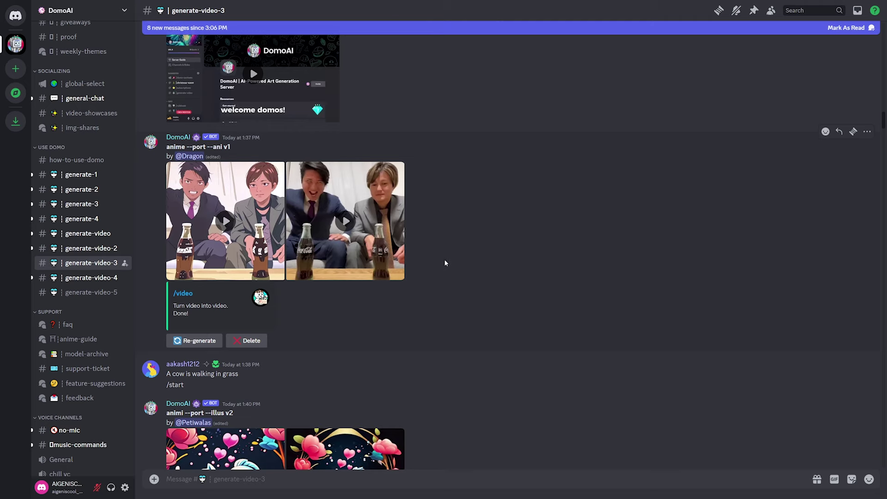
# Step: Find the car interior /video result, play its source clip, and scrub through the anime version to compare the details
pyautogui.scroll(-5, 447, 276)
pyautogui.click(343, 292)
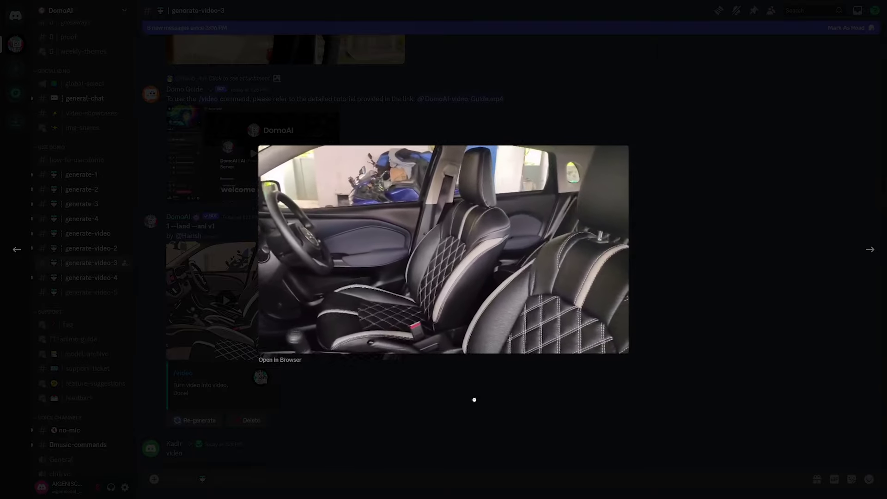
pyautogui.click(426, 360)
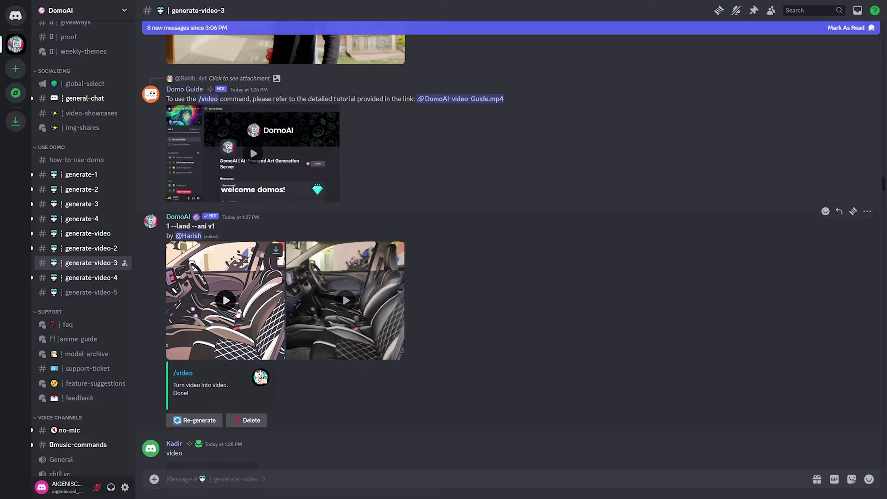
pyautogui.click(225, 304)
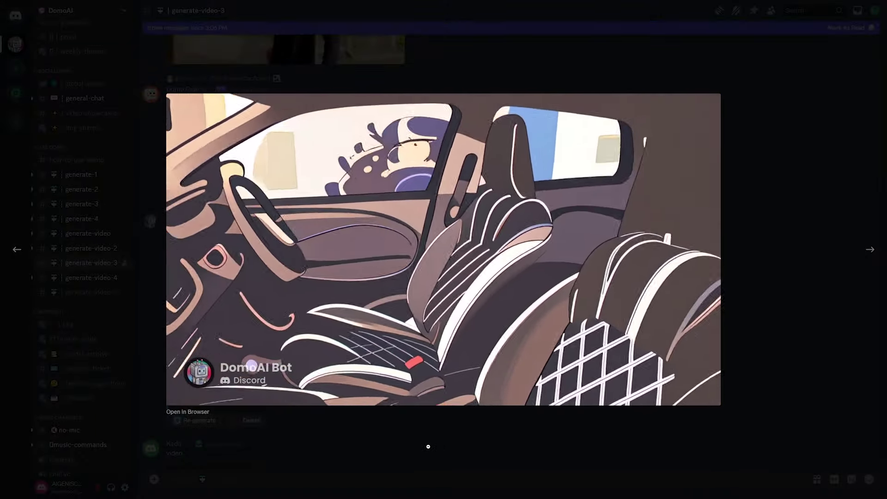
pyautogui.press('space')
pyautogui.click(382, 398)
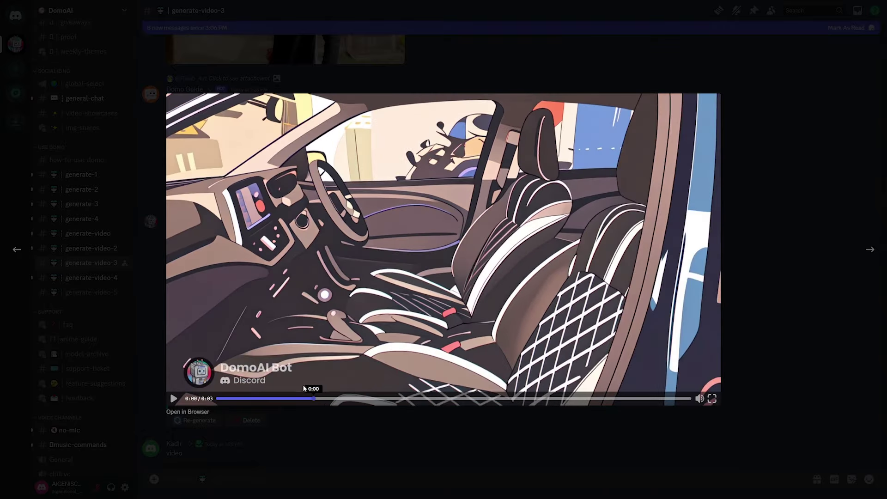
pyautogui.press('Escape')
pyautogui.click(343, 292)
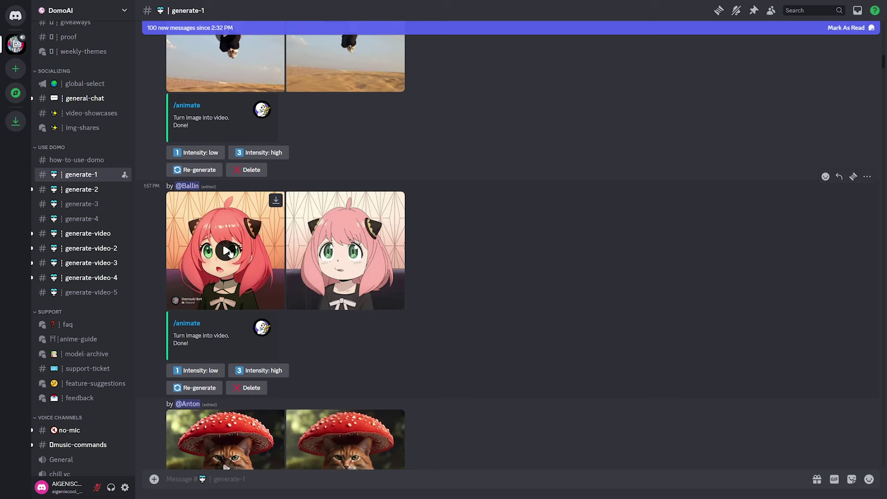
# Step: Play and replay the /animate video of the pink-haired anime girl in the generate-1 channel, and close it
pyautogui.click(226, 250)
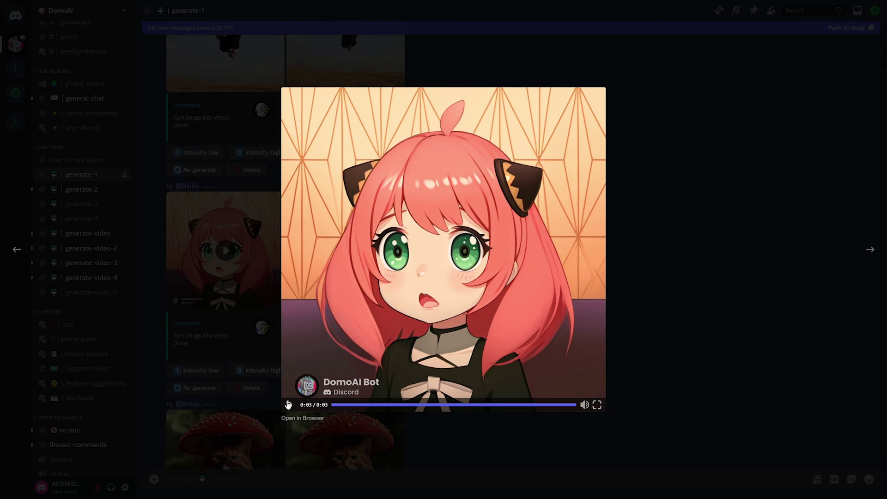
pyautogui.click(288, 405)
pyautogui.click(696, 290)
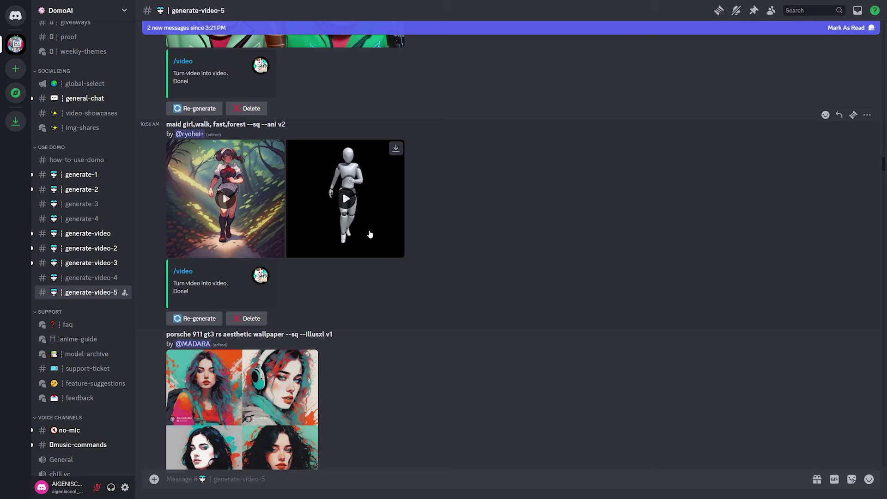
# Step: In generate-video-5, play the walking mannequin source clip, read the "maid girl,walk, fast,forest" prompt, and view the generated maid video
pyautogui.click(370, 234)
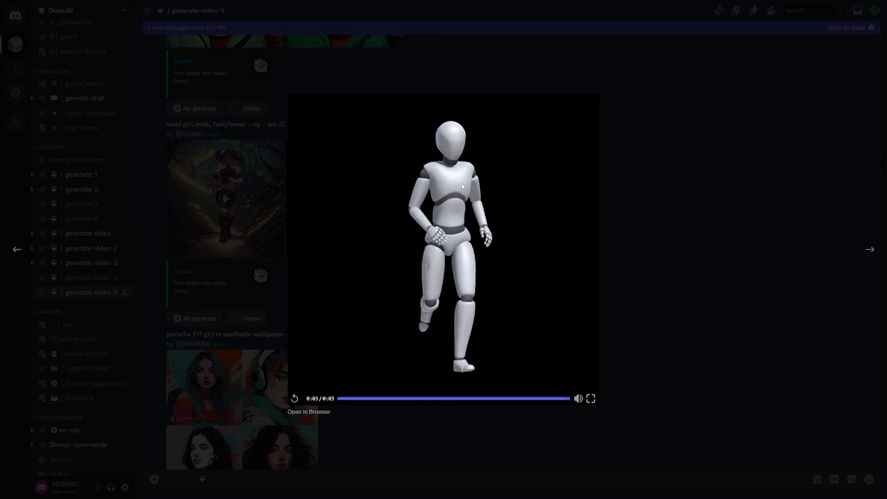
pyautogui.click(690, 196)
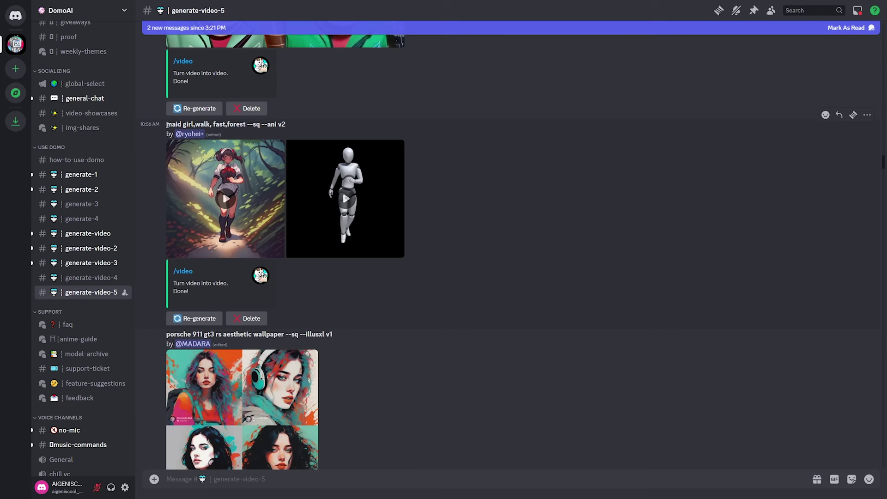
pyautogui.moveTo(166, 124); pyautogui.dragTo(245, 125)
pyautogui.click(245, 124)
pyautogui.click(226, 203)
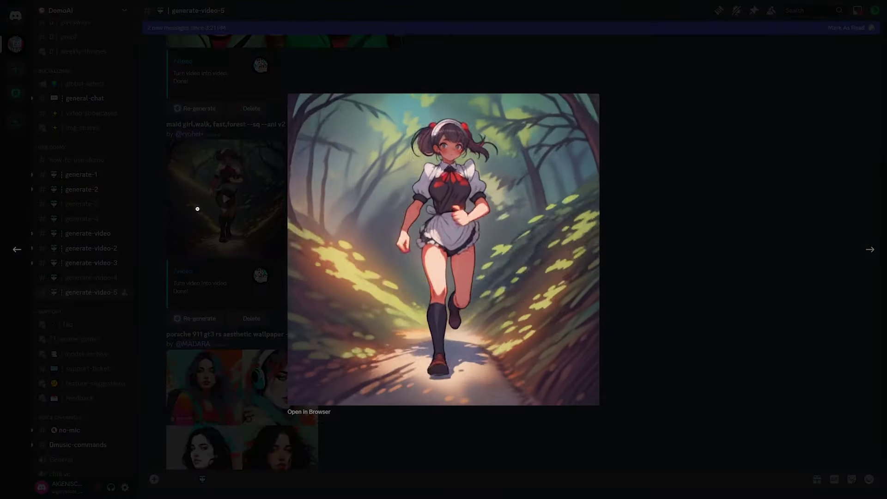
pyautogui.click(198, 209)
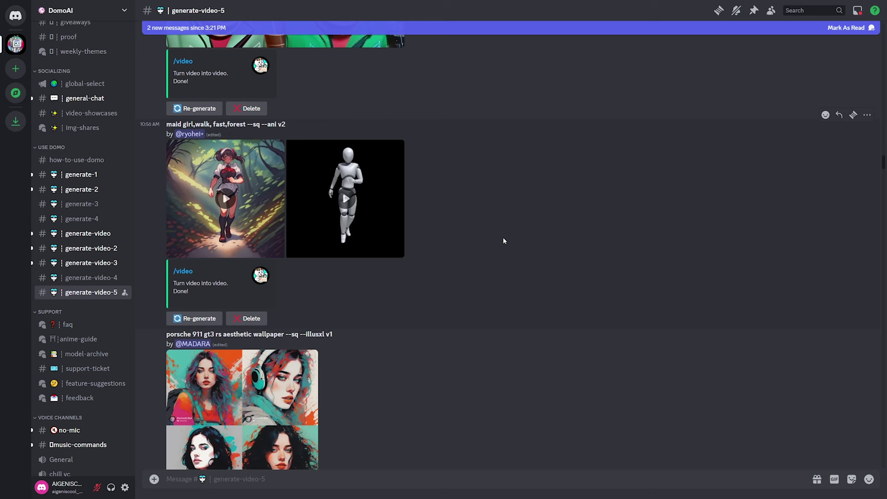